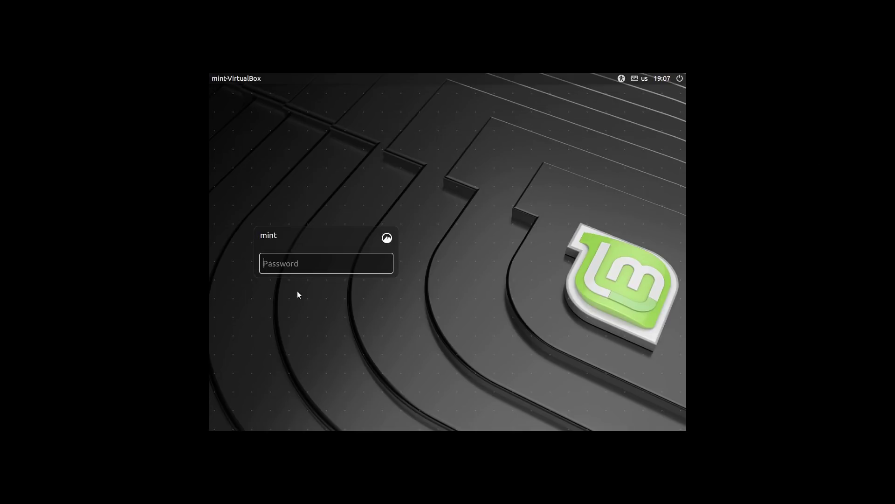
Log in with the account password, dismiss the video-driver warning, and open Update Manager.
{"action": "type", "text": "•••"}
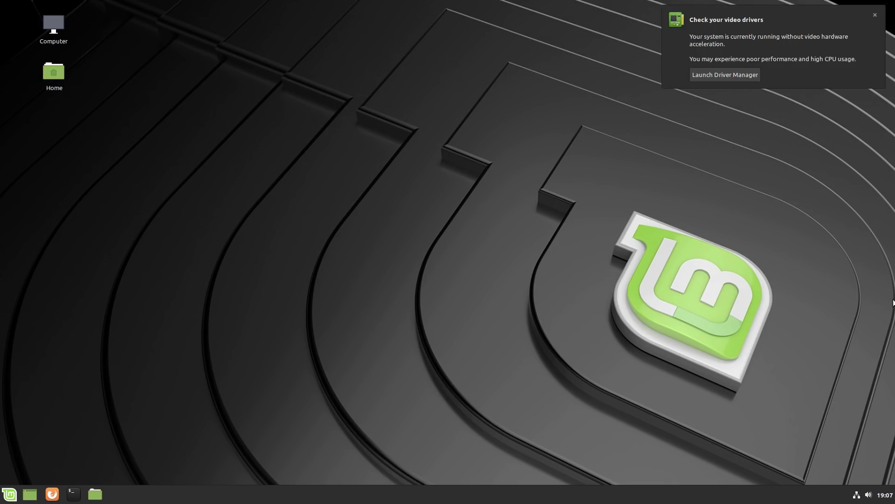
{"action": "left_click", "coordinate": [875, 17]}
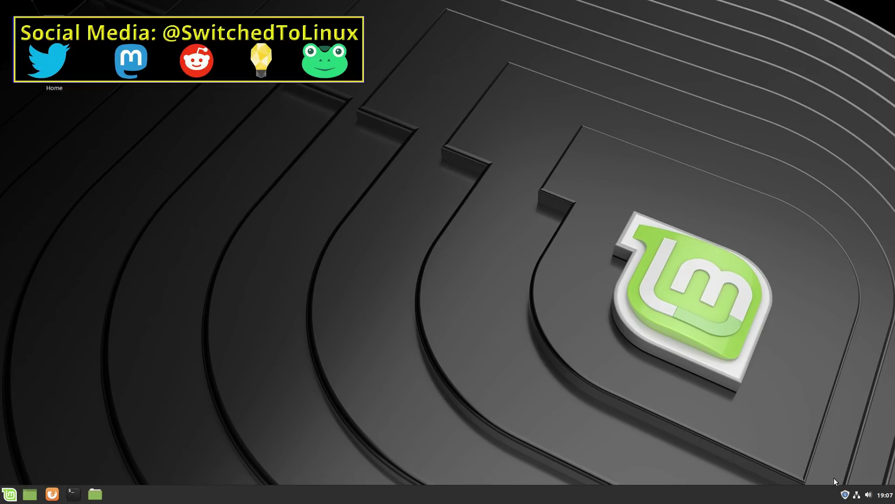
{"action": "left_click", "coordinate": [845, 494]}
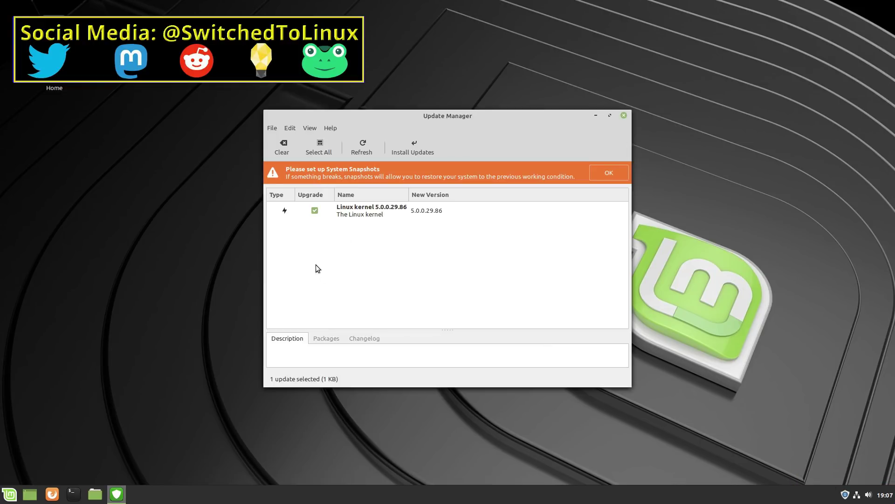
Install the Linux kernel 5.0.0.29.86 update with its extra packages and authentication, then close Update Manager.
{"action": "left_click", "coordinate": [414, 148]}
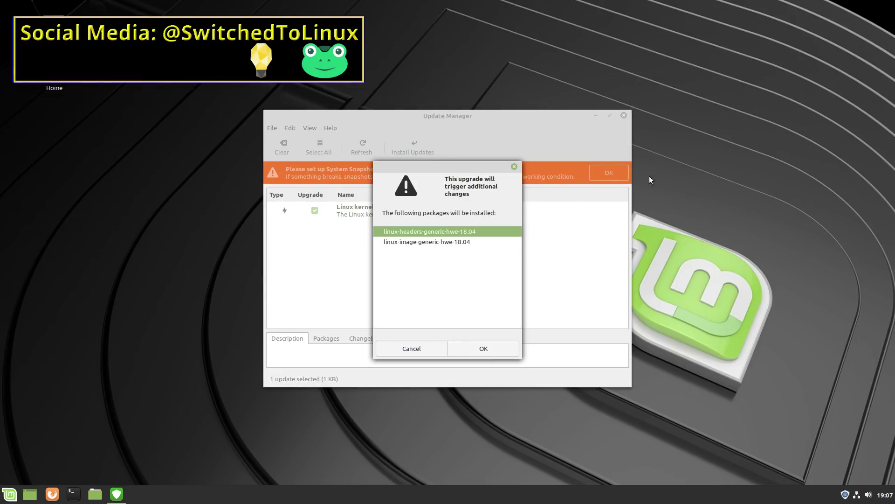
{"action": "left_click", "coordinate": [503, 350]}
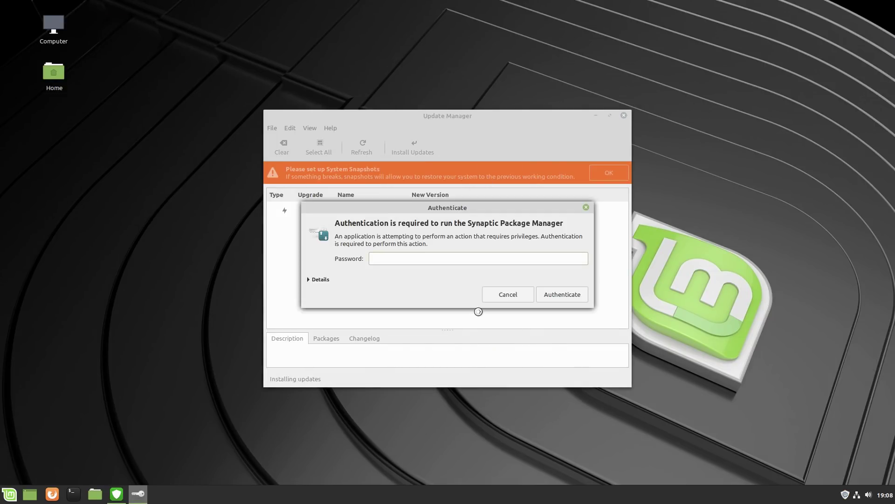
{"action": "type", "text": "••"}
{"action": "key", "text": "Return"}
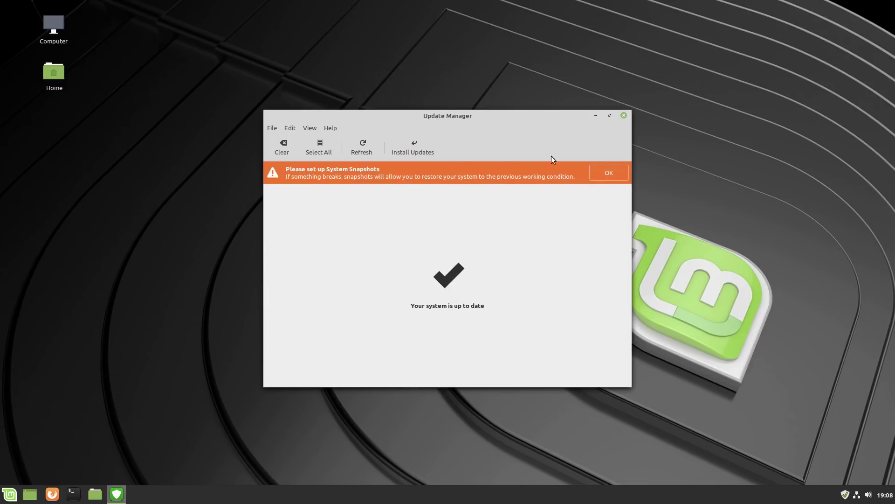
{"action": "left_click", "coordinate": [624, 116]}
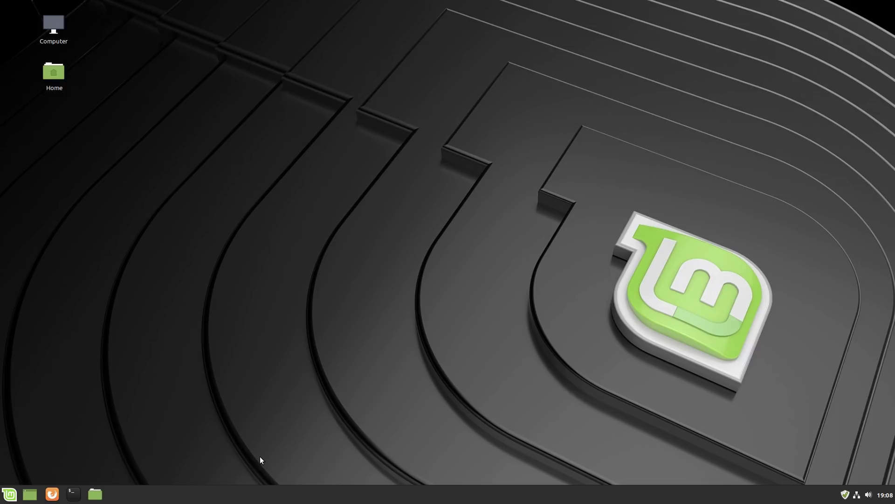
Launch Firefox and search the web for 'leaeasy'.
{"action": "left_click", "coordinate": [52, 493]}
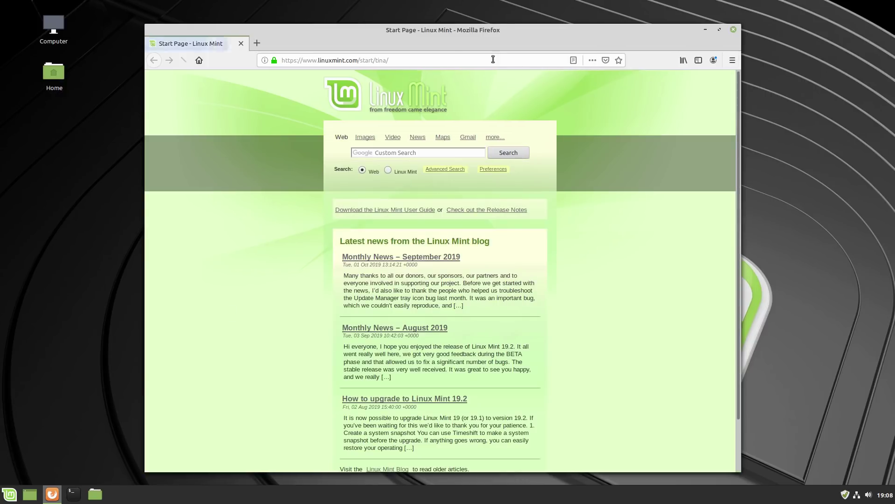
{"action": "left_click", "coordinate": [449, 60]}
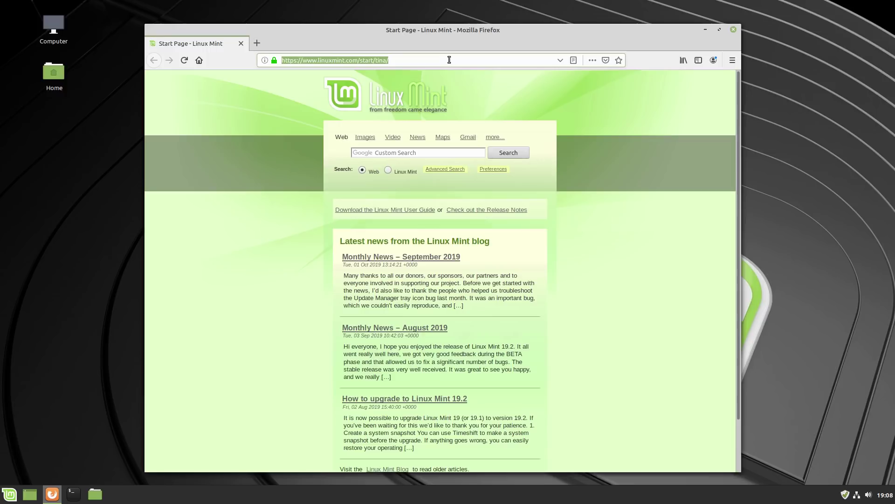
{"action": "type", "text": "lea"}
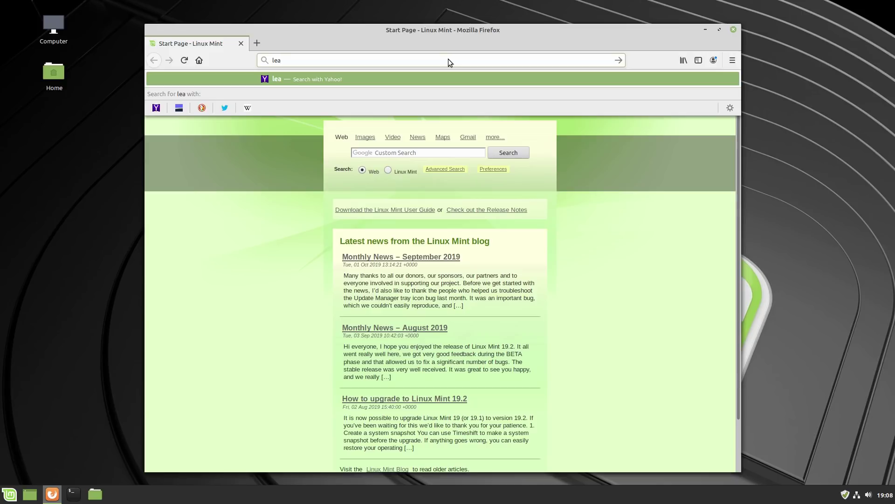
{"action": "type", "text": "easy"}
{"action": "key", "text": "Return"}
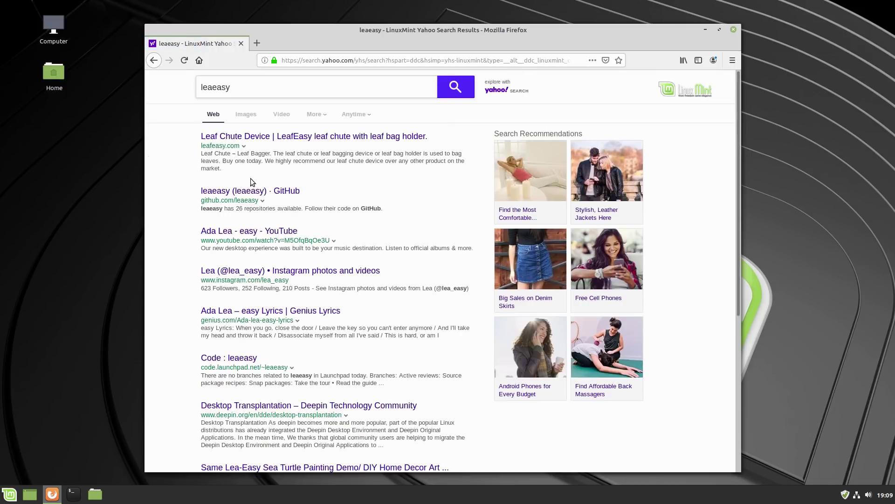
Refine the search to 'leaeasy deepin' and open the Launchpad builds result in a new tab.
{"action": "left_click", "coordinate": [300, 86]}
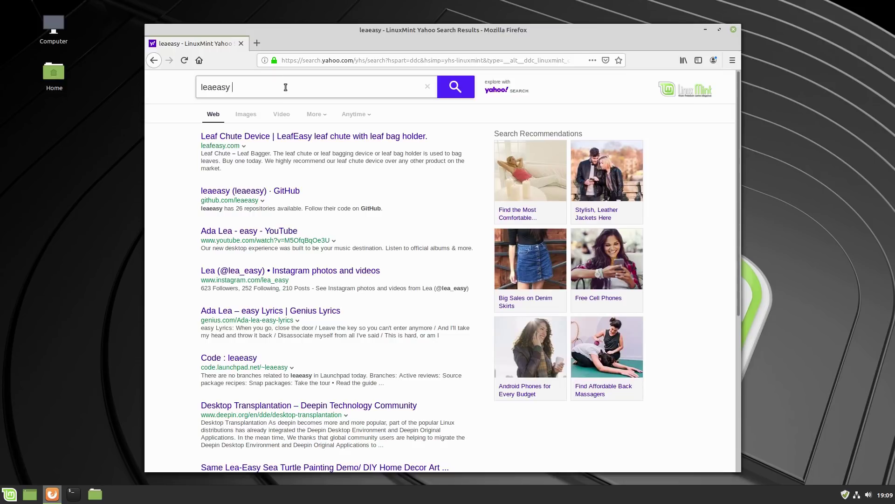
{"action": "type", "text": "deepin"}
{"action": "key", "text": "Return"}
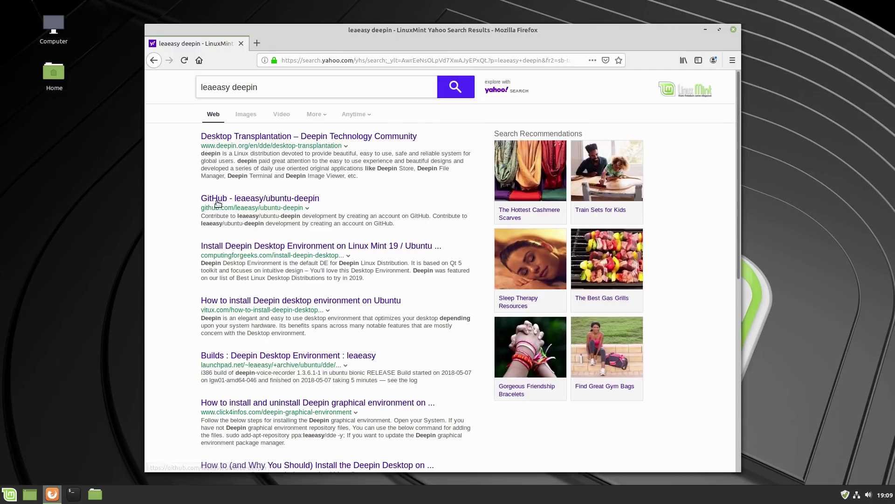
{"action": "scroll", "coordinate": [266, 330], "scroll_direction": "down", "scroll_amount": 3}
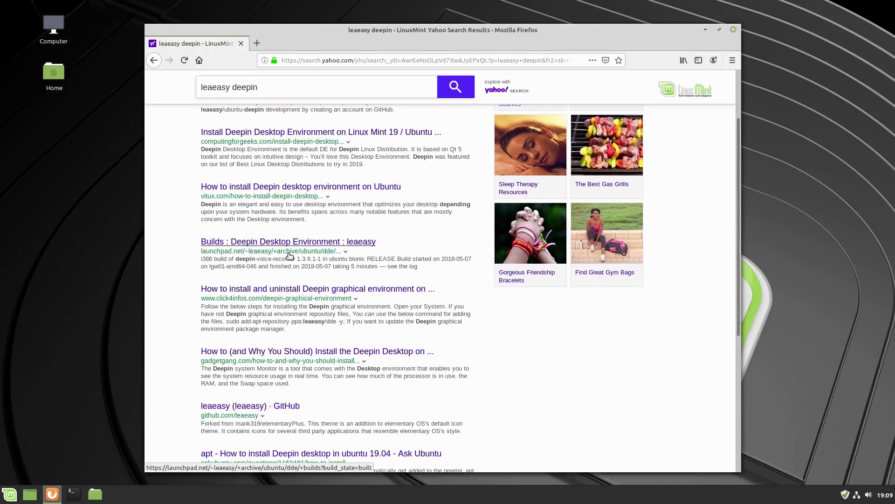
{"action": "left_click", "coordinate": [251, 243]}
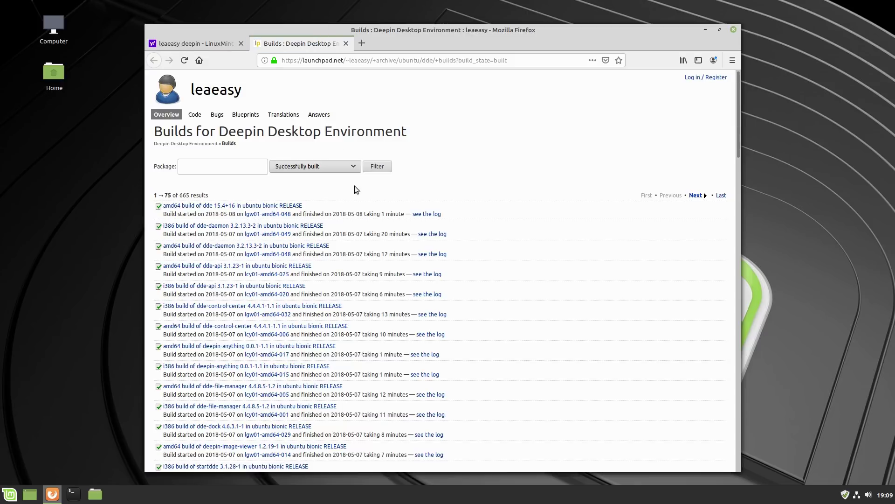
Go from the maintainer's Launchpad profile to the Deepin Desktop Environment PPA page and select its install commands.
{"action": "left_click", "coordinate": [195, 115]}
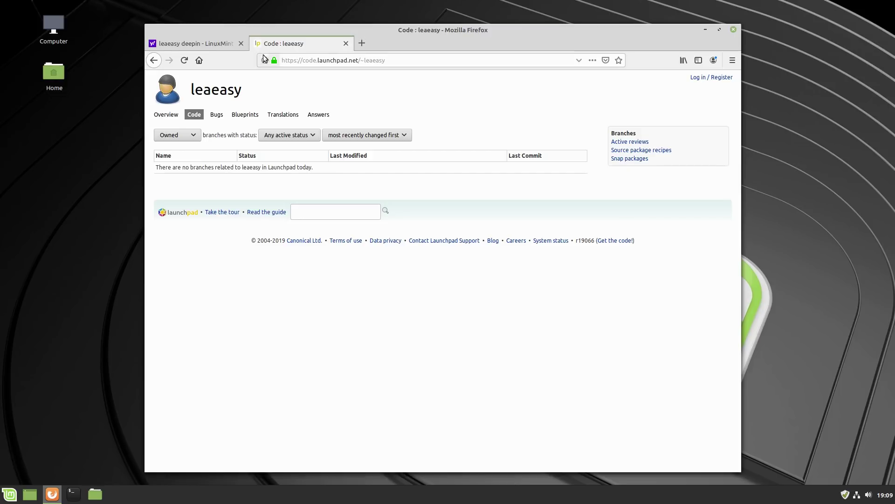
{"action": "left_click", "coordinate": [166, 114]}
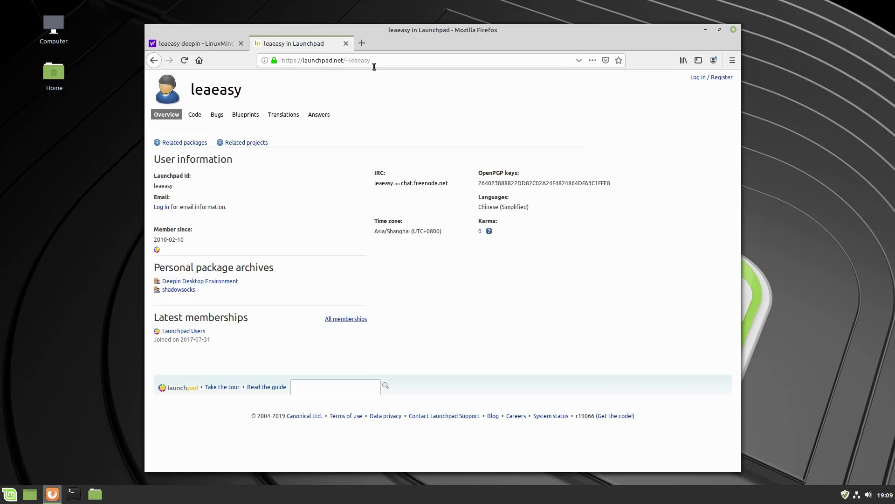
{"action": "left_click", "coordinate": [188, 282]}
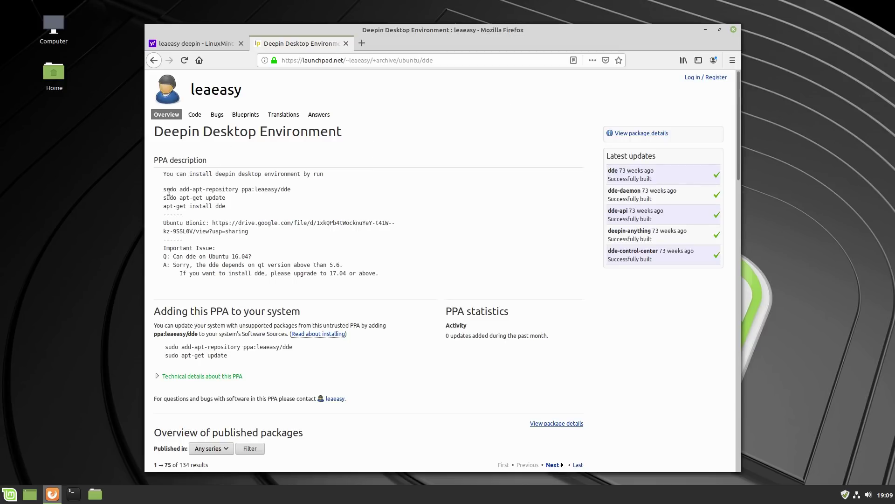
{"action": "left_click_drag", "start_coordinate": [164, 193], "coordinate": [222, 205]}
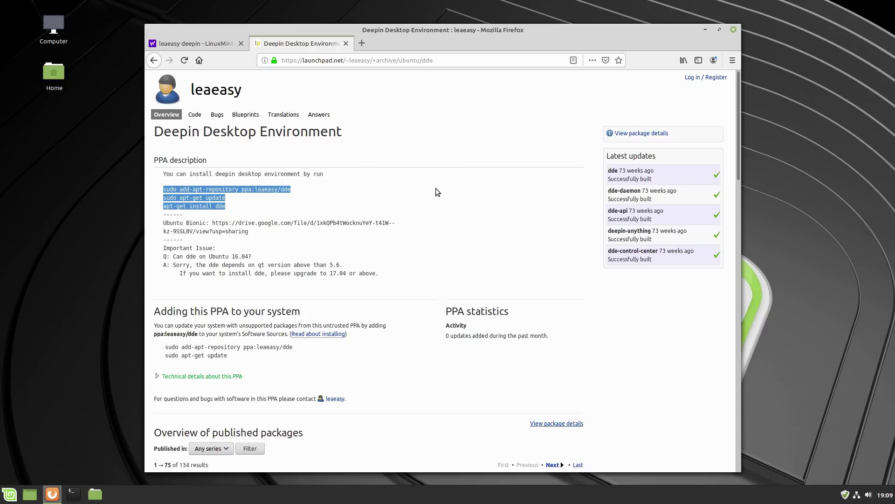
{"action": "left_click_drag", "start_coordinate": [493, 31], "coordinate": [620, 23]}
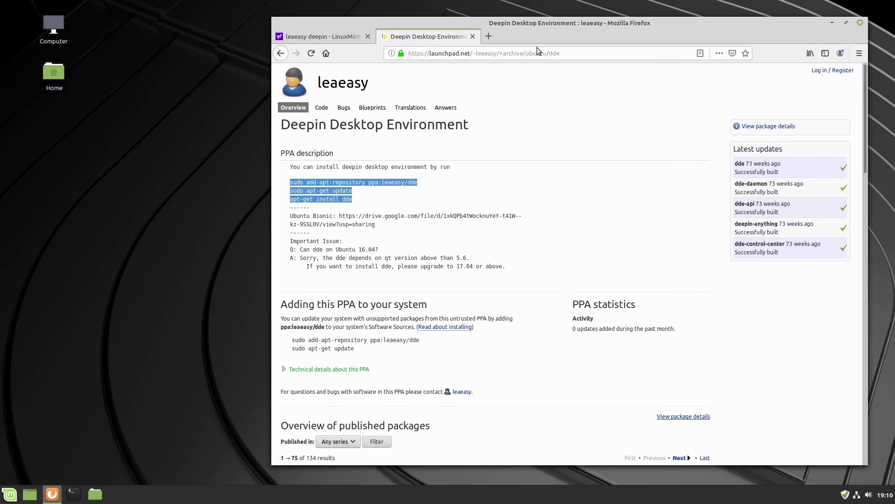
{"action": "left_click", "coordinate": [9, 494]}
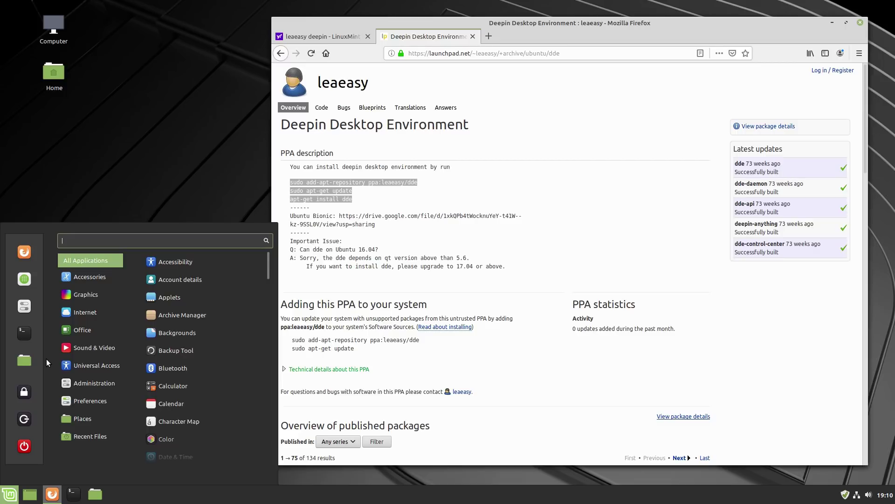
Launch Software Sources with the password and show its list of configured PPAs.
{"action": "type", "text": "soft"}
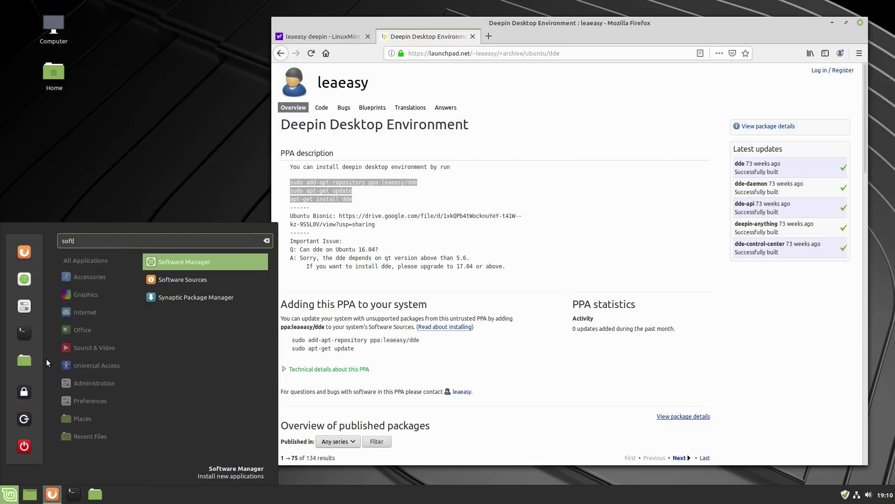
{"action": "left_click", "coordinate": [164, 277]}
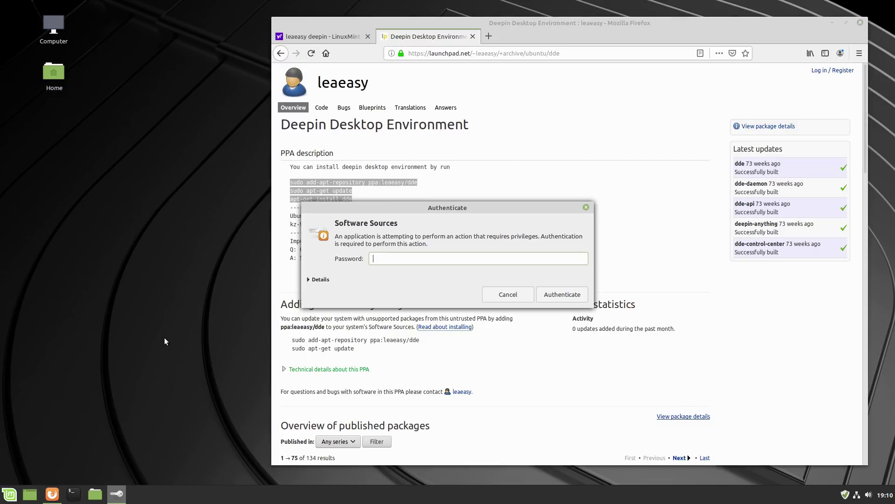
{"action": "type", "text": "***"}
{"action": "key", "text": "Return"}
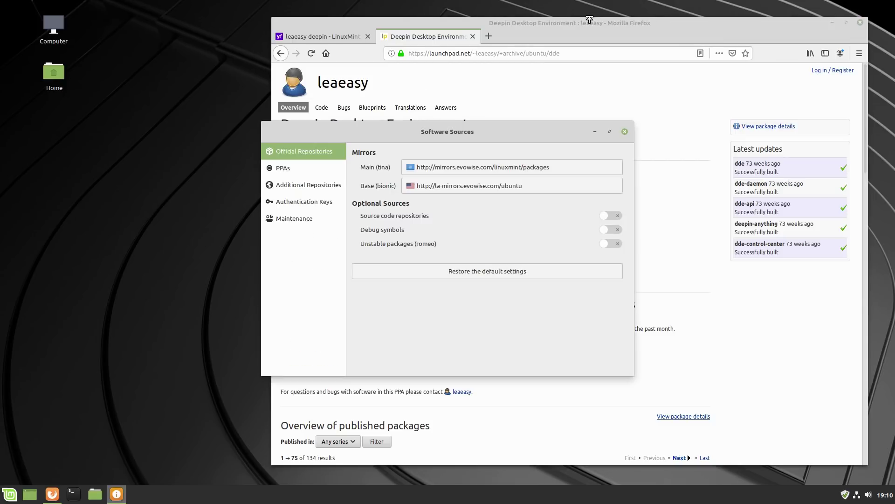
{"action": "left_click_drag", "start_coordinate": [598, 22], "coordinate": [623, 6]}
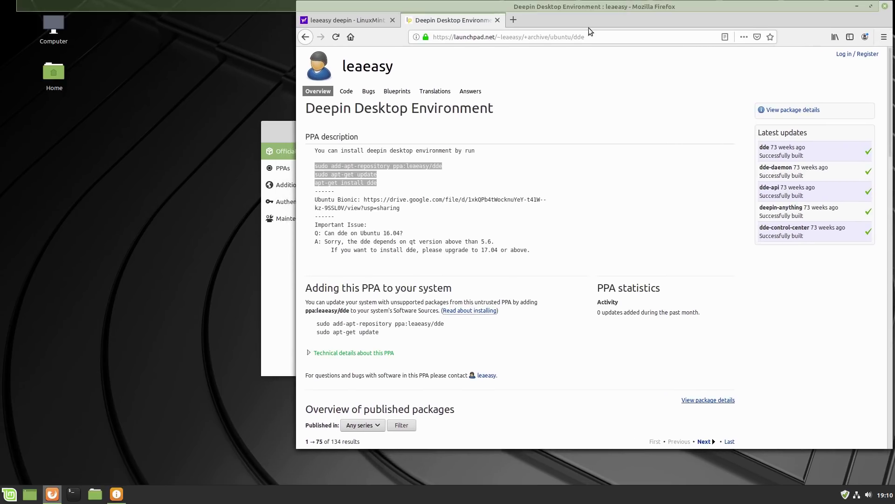
{"action": "left_click", "coordinate": [276, 131]}
{"action": "left_click_drag", "start_coordinate": [287, 126], "coordinate": [158, 221]}
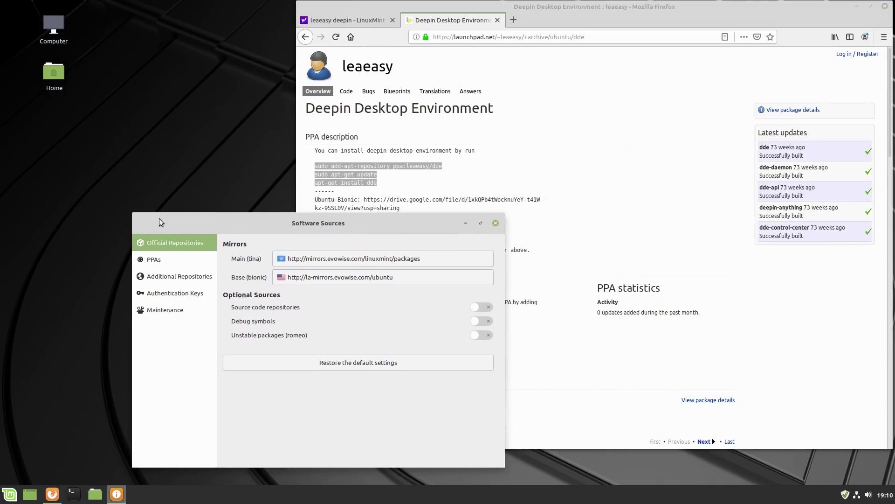
{"action": "left_click", "coordinate": [158, 257]}
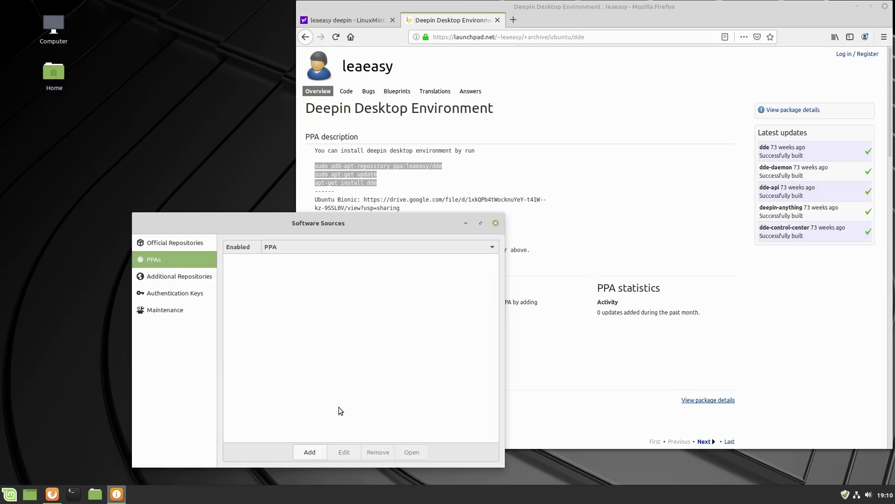
Start adding the leaeasy/dde PPA, cancel, close Software Sources, and select the add-apt-repository command.
{"action": "left_click", "coordinate": [483, 173]}
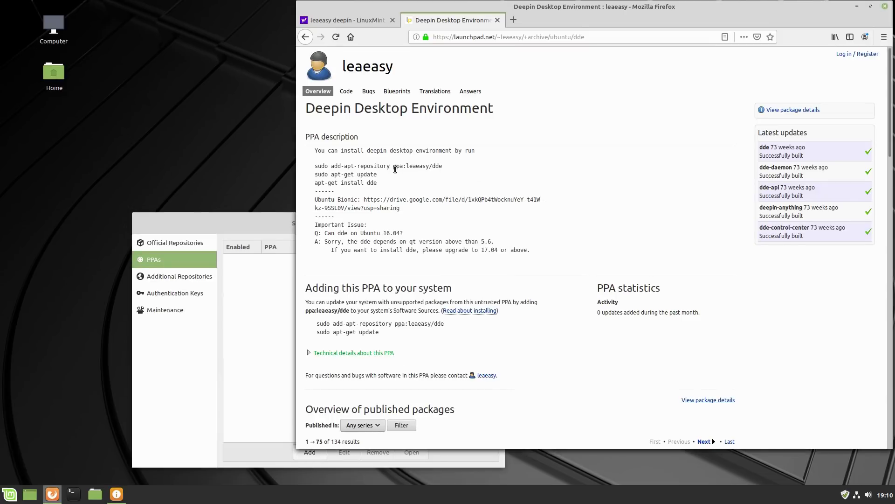
{"action": "left_click_drag", "start_coordinate": [393, 166], "coordinate": [442, 167]}
{"action": "left_click", "coordinate": [265, 224]}
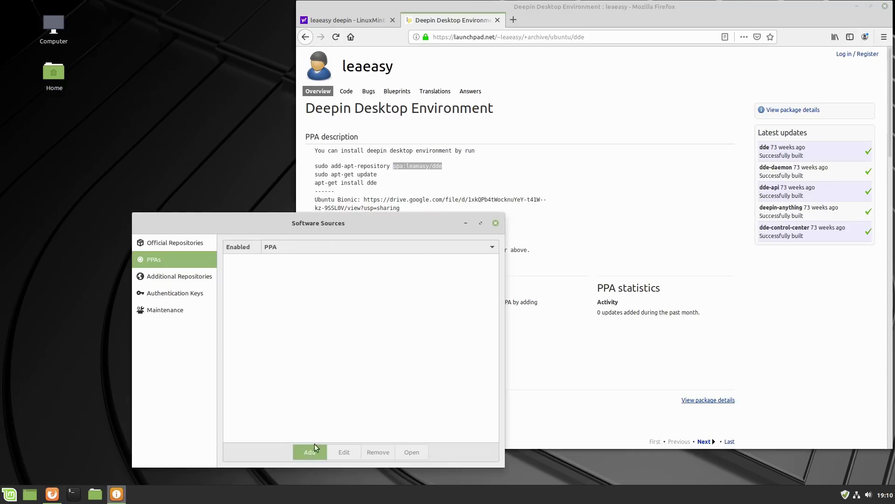
{"action": "left_click", "coordinate": [311, 451]}
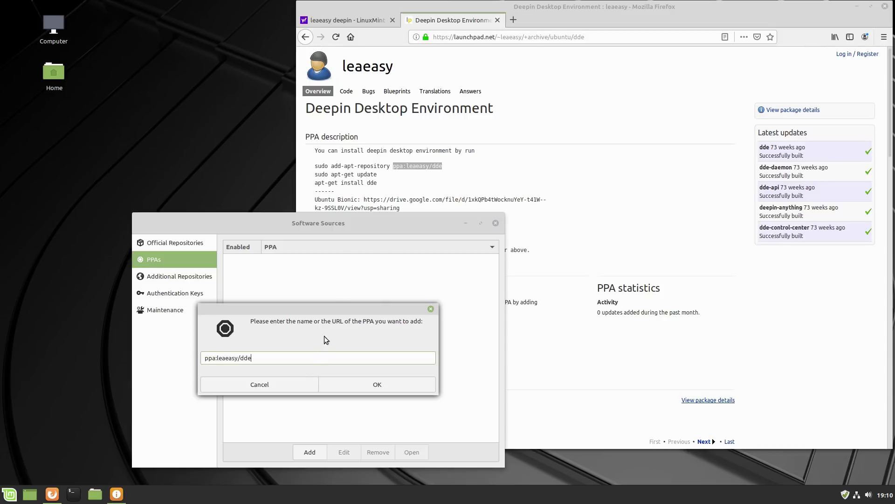
{"action": "left_click", "coordinate": [298, 378]}
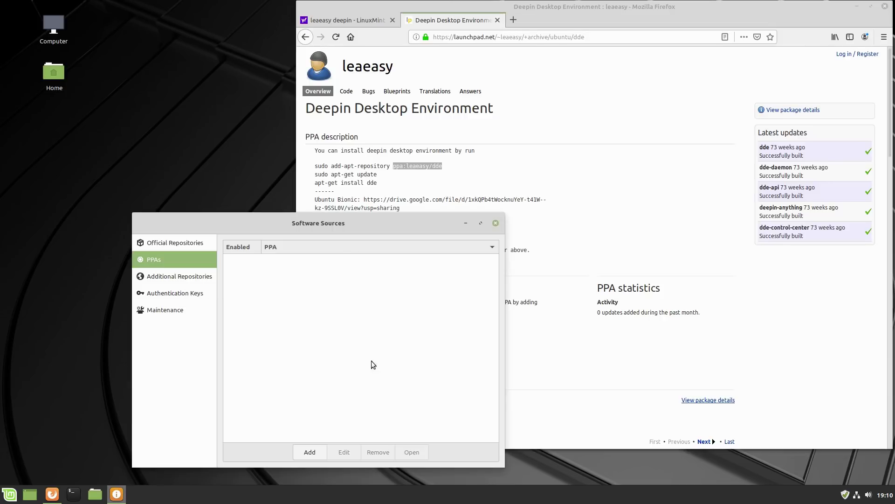
{"action": "left_click", "coordinate": [496, 224]}
{"action": "left_click_drag", "start_coordinate": [453, 171], "coordinate": [319, 166]}
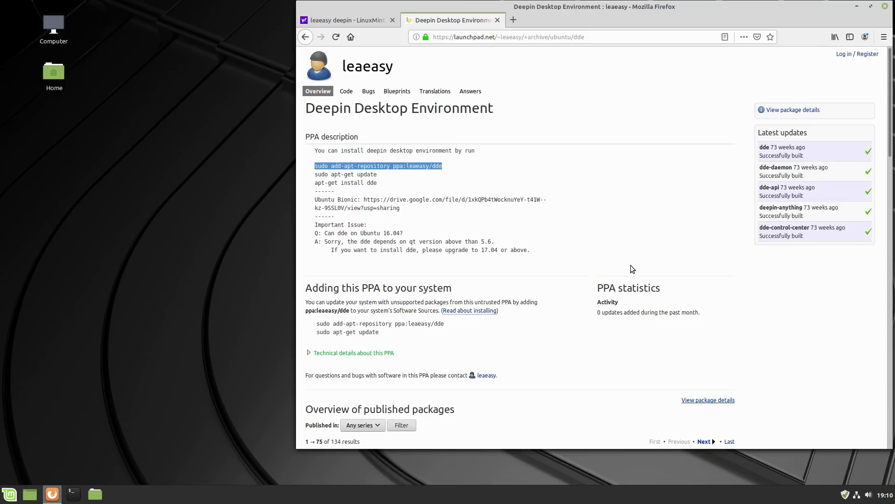
In a new terminal, paste and run the 'sudo add-apt-repository ppa:leaeasy/dde' command and confirm it.
{"action": "left_click", "coordinate": [74, 494]}
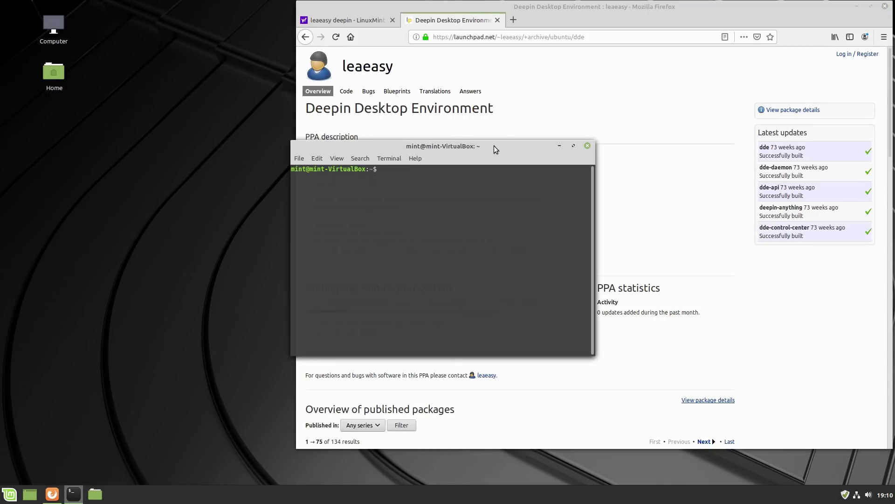
{"action": "left_click_drag", "start_coordinate": [494, 145], "coordinate": [680, 210]}
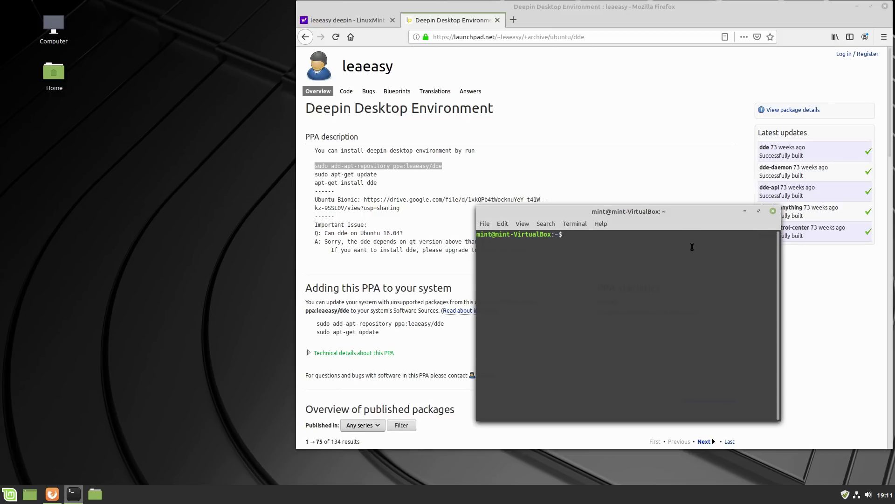
{"action": "type", "text": "sudo add-apt-repository ppa:leaeasy/dde"}
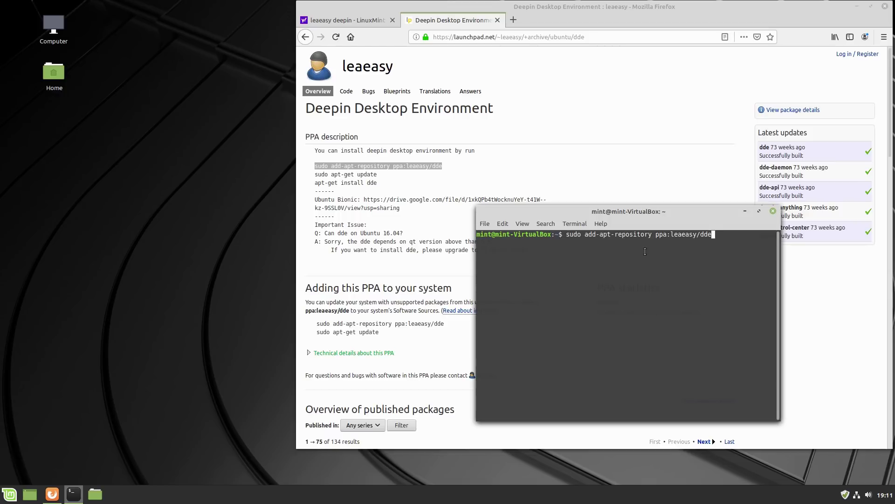
{"action": "key", "text": "Return"}
{"action": "key", "text": "Return"}
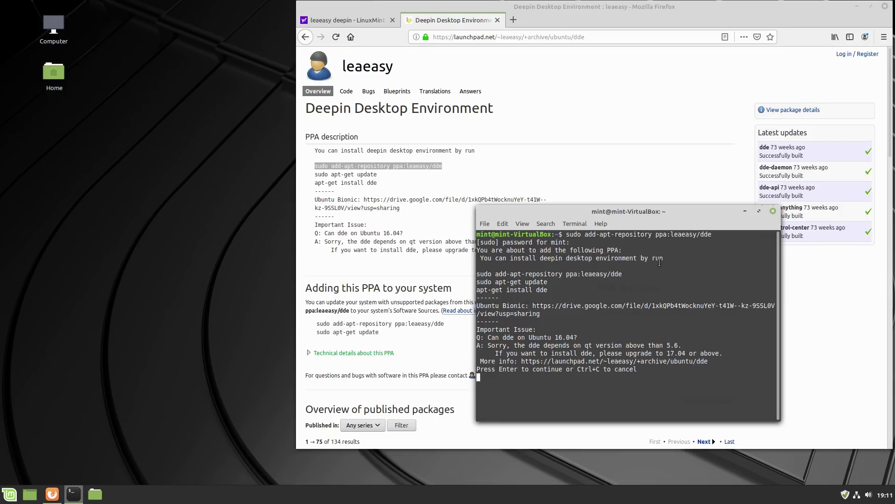
{"action": "key", "text": "Return"}
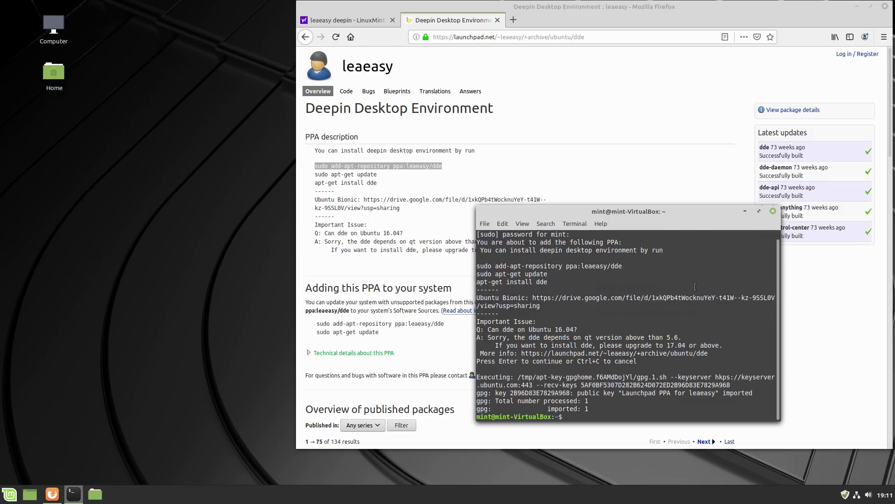
{"action": "left_click", "coordinate": [11, 496]}
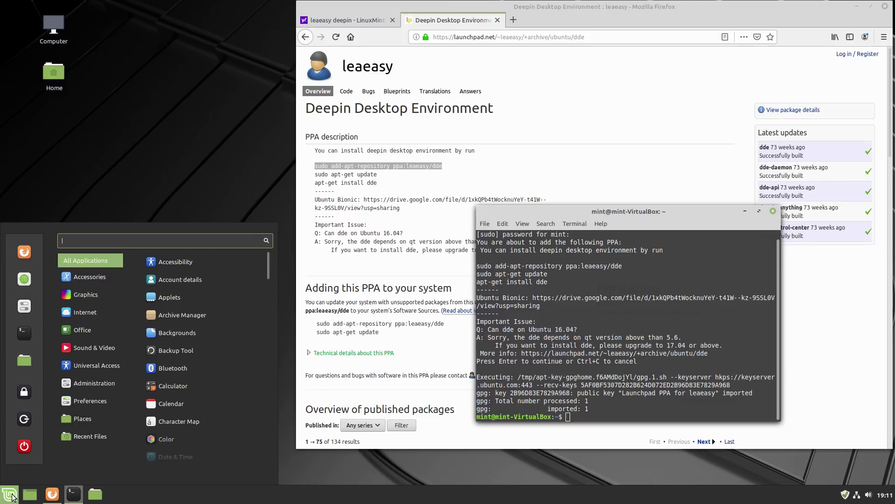
{"action": "type", "text": "soft"}
{"action": "left_click", "coordinate": [203, 282]}
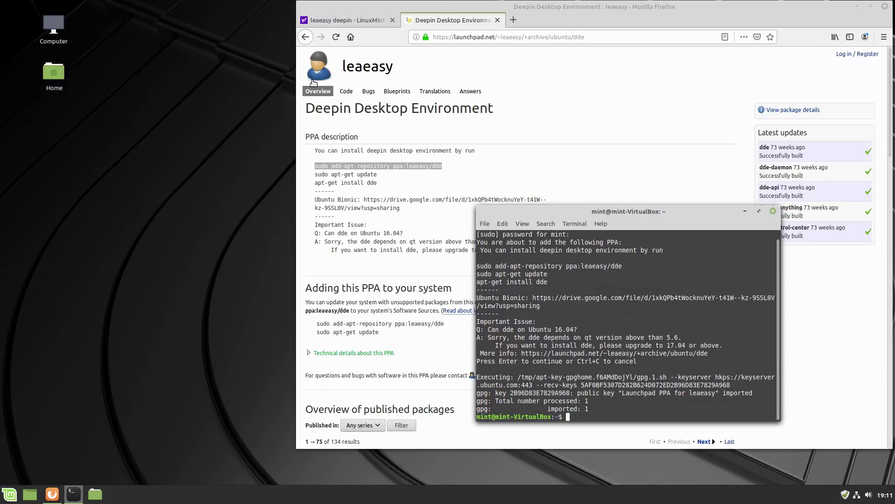
{"action": "left_click", "coordinate": [312, 169]}
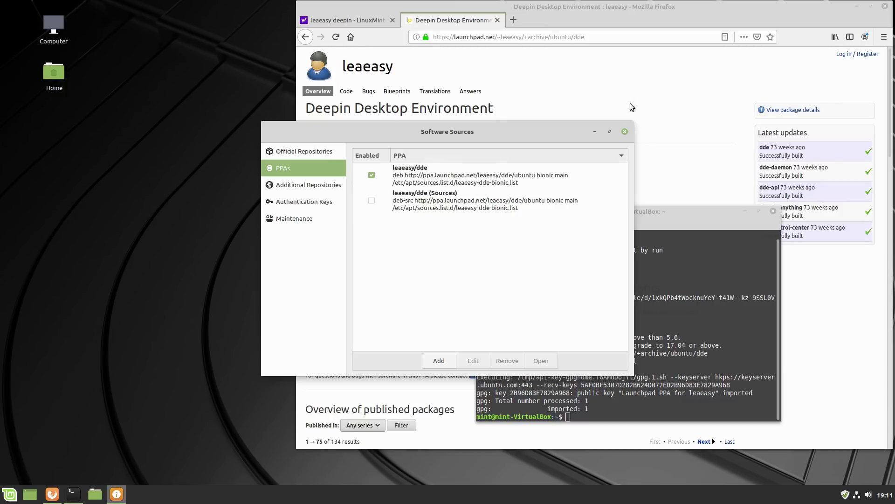
{"action": "left_click", "coordinate": [625, 131]}
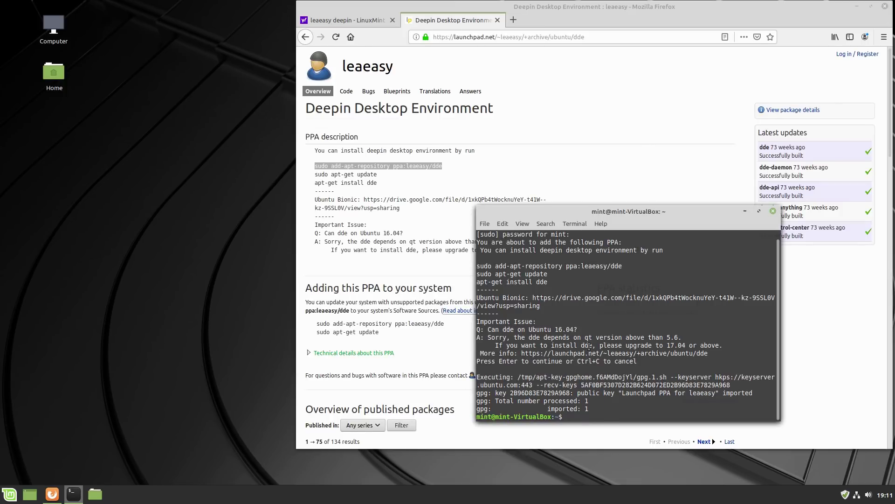
{"action": "type", "text": "sudo apt update"}
Run 'sudo apt update', then start 'sudo apt install dde'.
{"action": "key", "text": "Return"}
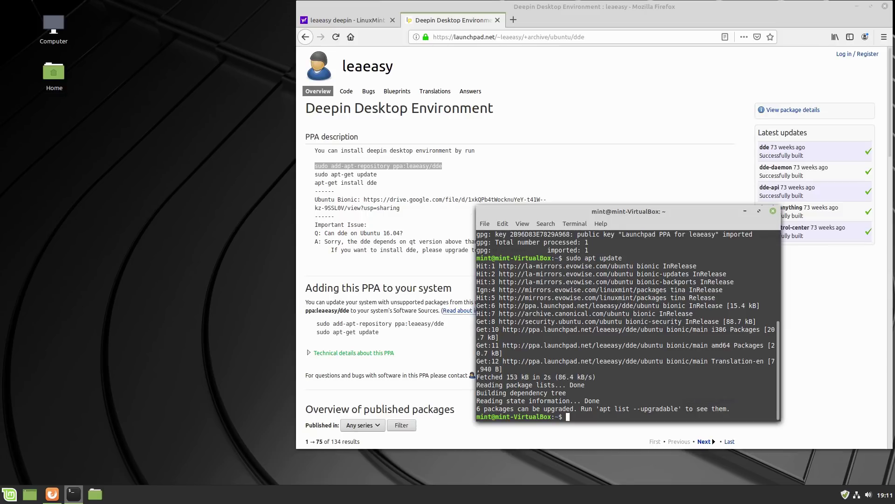
{"action": "type", "text": "sudo apt install dde"}
{"action": "key", "text": "Return"}
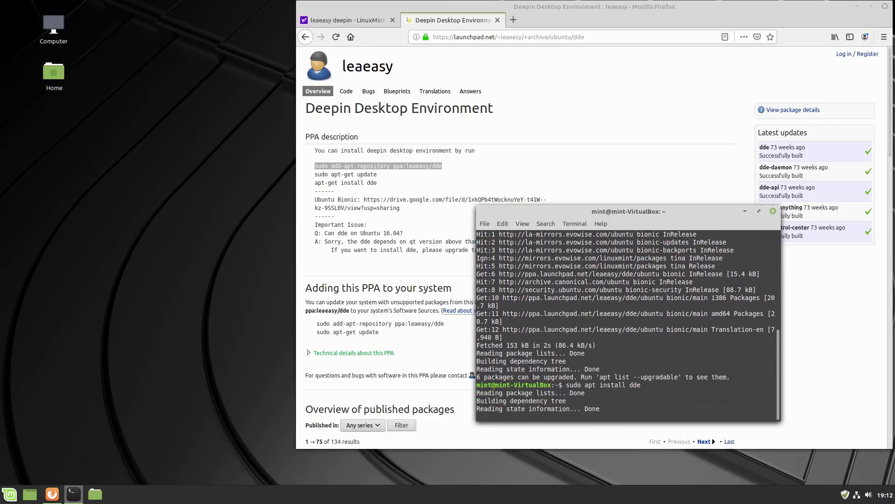
Answer 'y' to confirm installing the dde packages.
{"action": "type", "text": "y"}
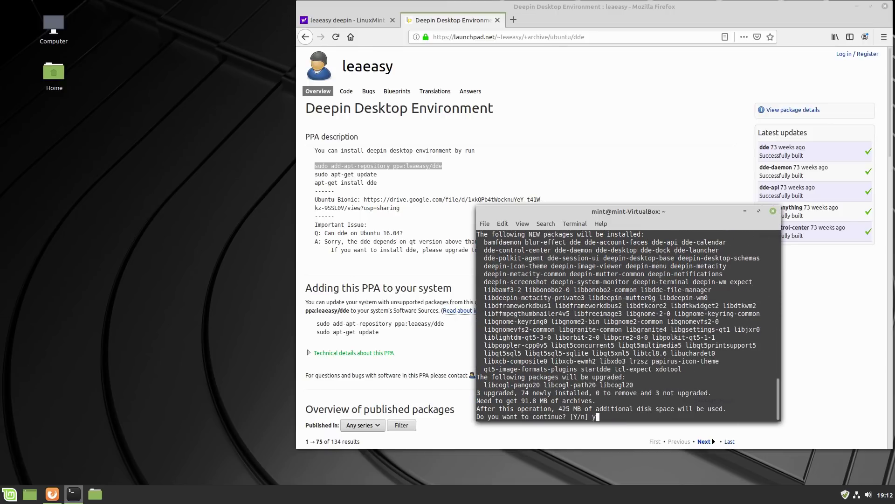
{"action": "key", "text": "Return"}
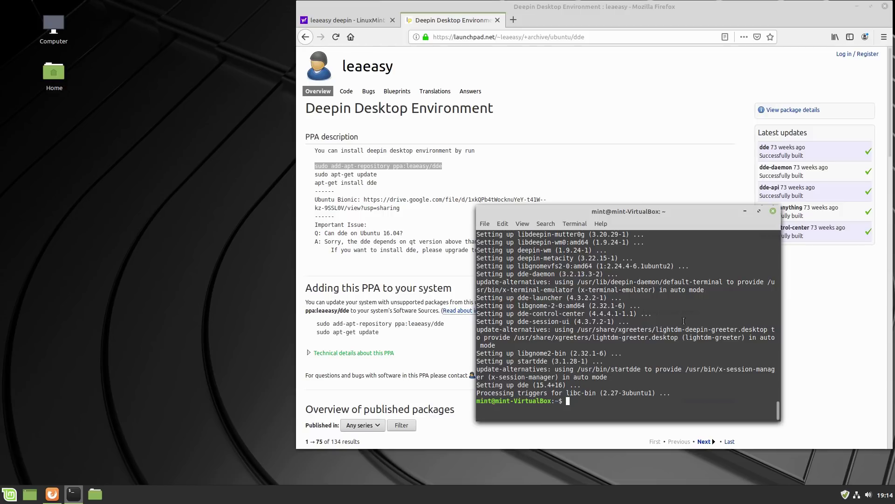
Exit the terminal and launch Synaptic Package Manager, authenticating with the password.
{"action": "type", "text": "exit"}
{"action": "key", "text": "Return"}
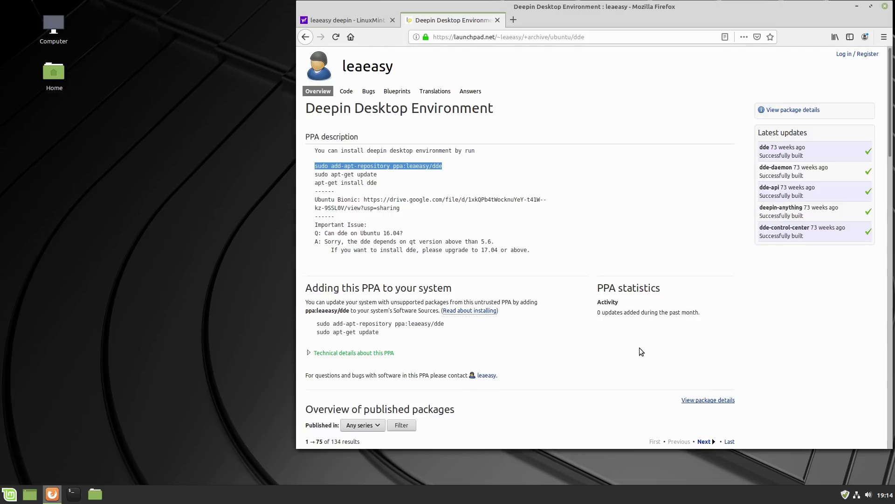
{"action": "left_click", "coordinate": [9, 494]}
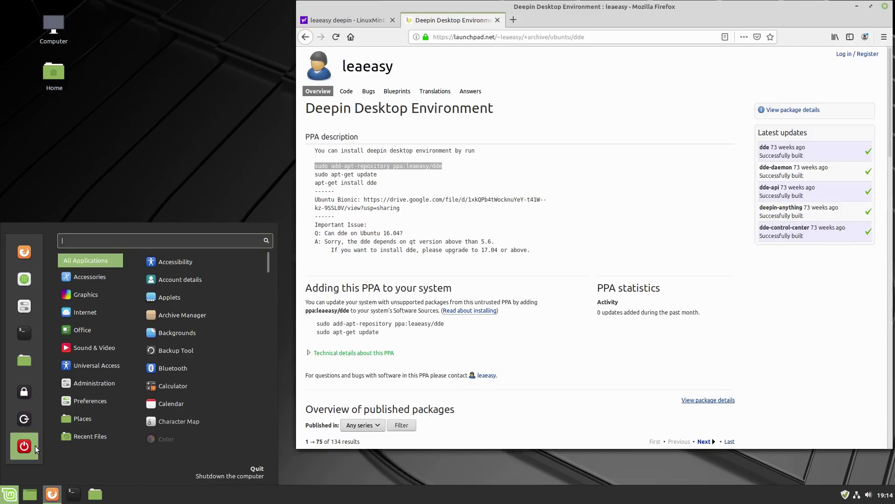
{"action": "type", "text": "synl"}
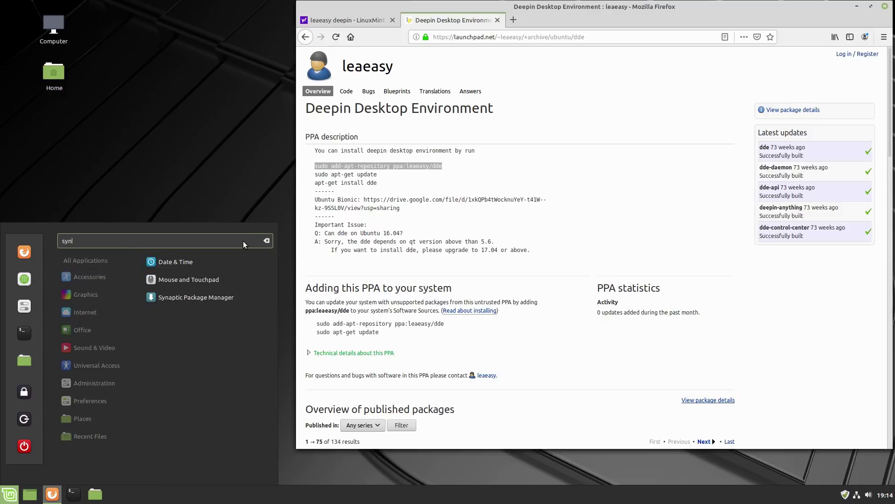
{"action": "left_click", "coordinate": [211, 290]}
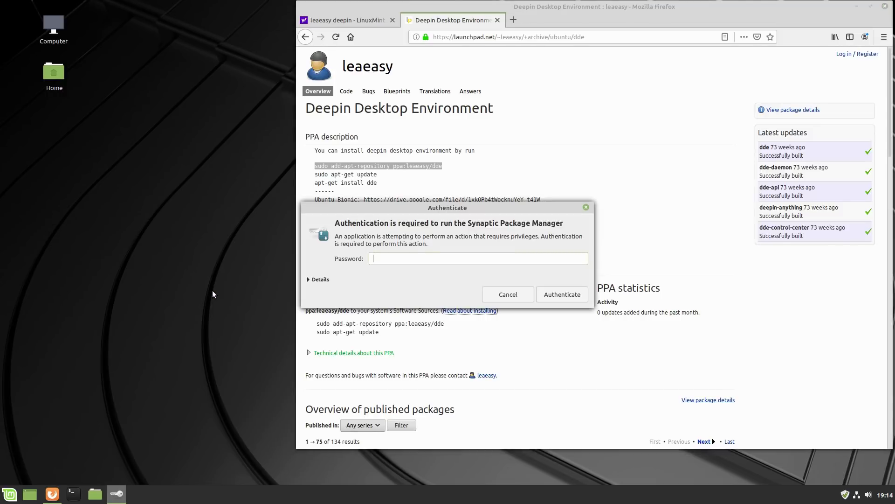
{"action": "type", "text": "•"}
{"action": "key", "text": "Return"}
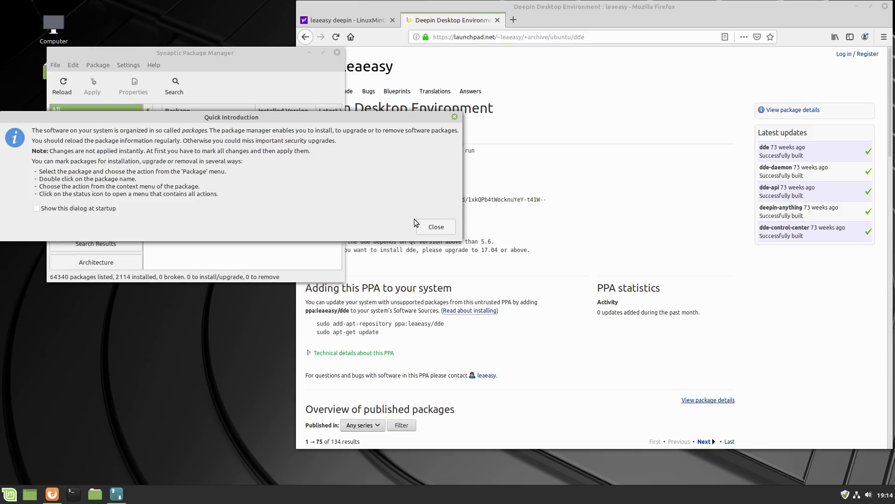
Dismiss the Quick Introduction, enlarge the window, and search packages for 'dde'.
{"action": "left_click", "coordinate": [436, 226]}
{"action": "left_click_drag", "start_coordinate": [335, 278], "coordinate": [566, 453]}
{"action": "left_click", "coordinate": [174, 86]}
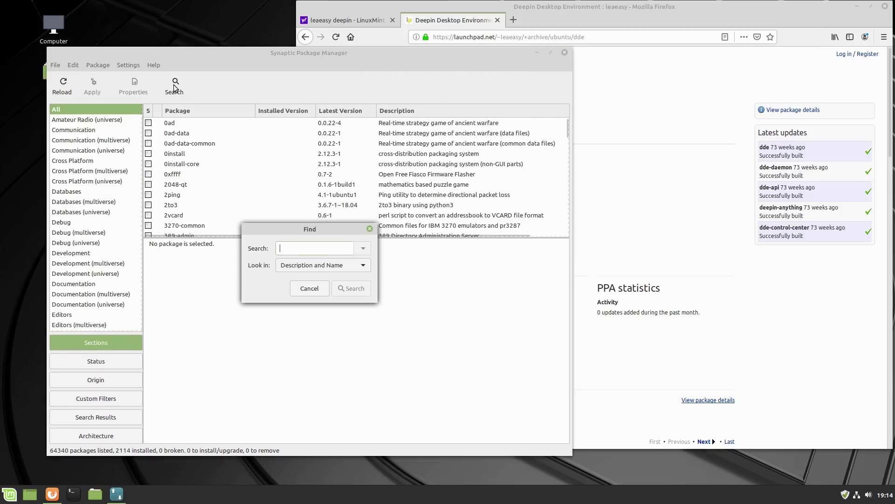
{"action": "type", "text": "dde"}
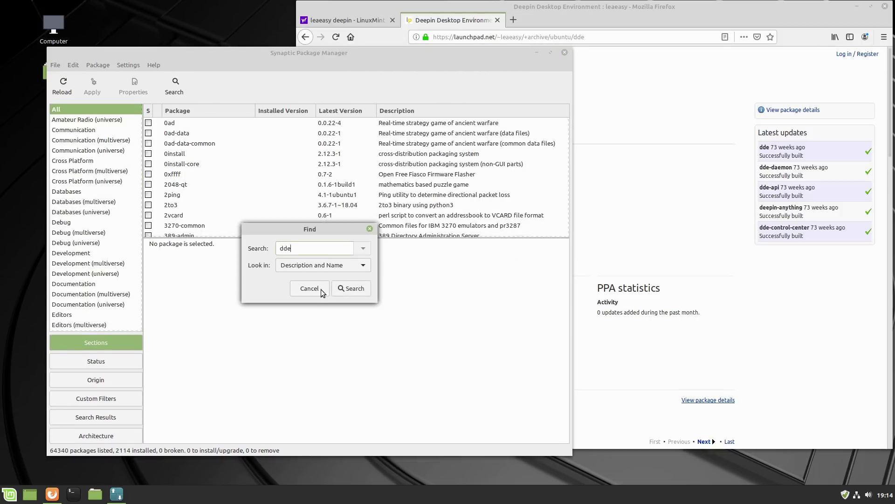
{"action": "left_click", "coordinate": [349, 289]}
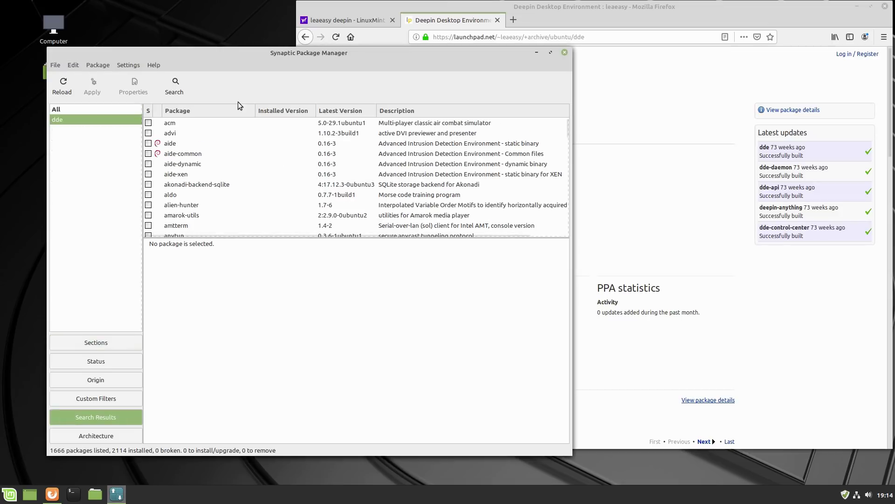
Maximize Synaptic and mark dde-file-manager for installation with its dependencies.
{"action": "scroll", "coordinate": [279, 167], "scroll_direction": "down", "scroll_amount": 10}
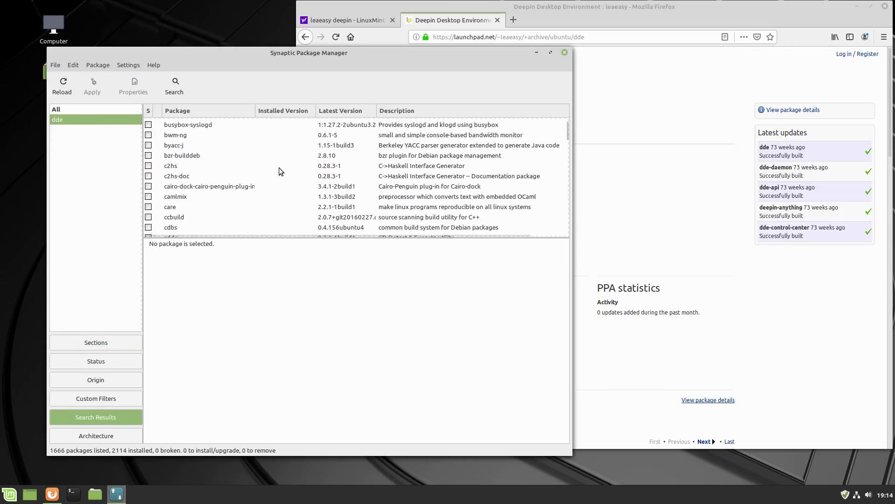
{"action": "scroll", "coordinate": [279, 167], "scroll_direction": "down", "scroll_amount": 10}
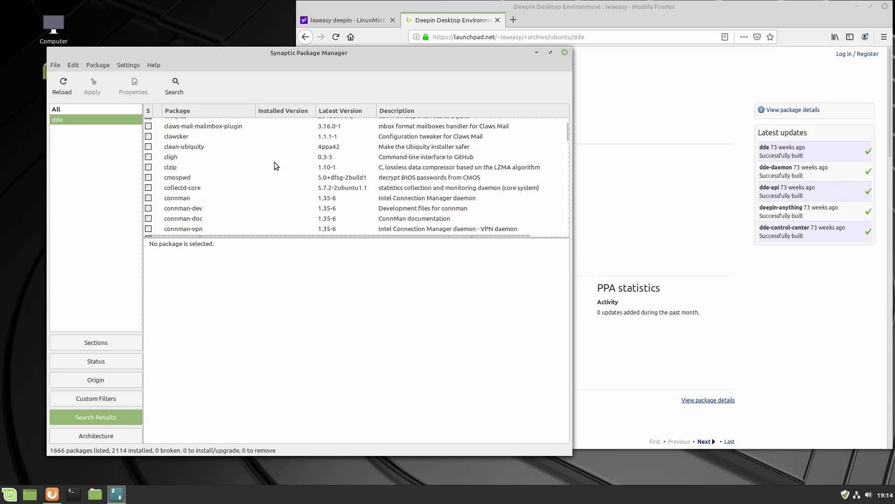
{"action": "scroll", "coordinate": [276, 160], "scroll_direction": "down", "scroll_amount": 10}
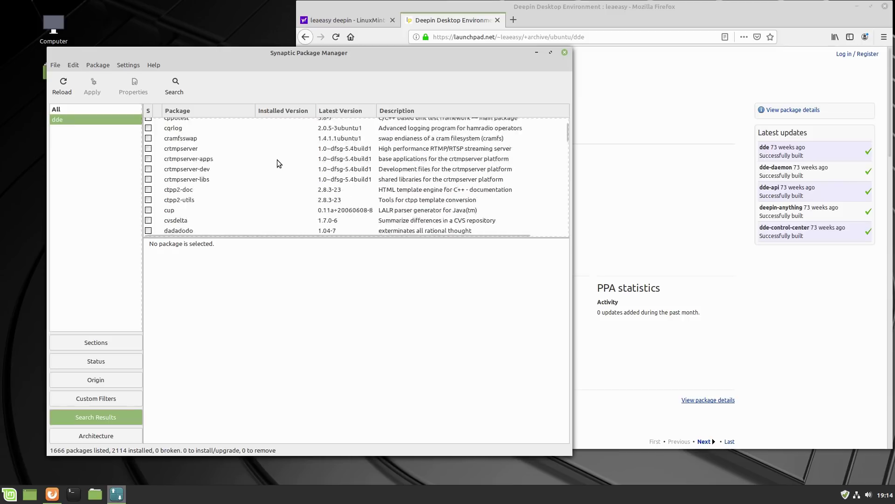
{"action": "left_click", "coordinate": [551, 53]}
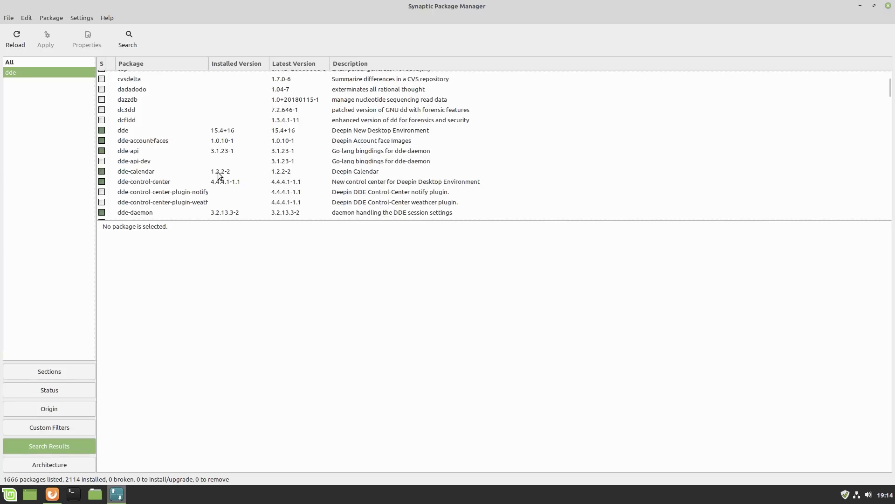
{"action": "scroll", "coordinate": [218, 174], "scroll_direction": "down", "scroll_amount": 3}
{"action": "scroll", "coordinate": [200, 173], "scroll_direction": "down", "scroll_amount": 1}
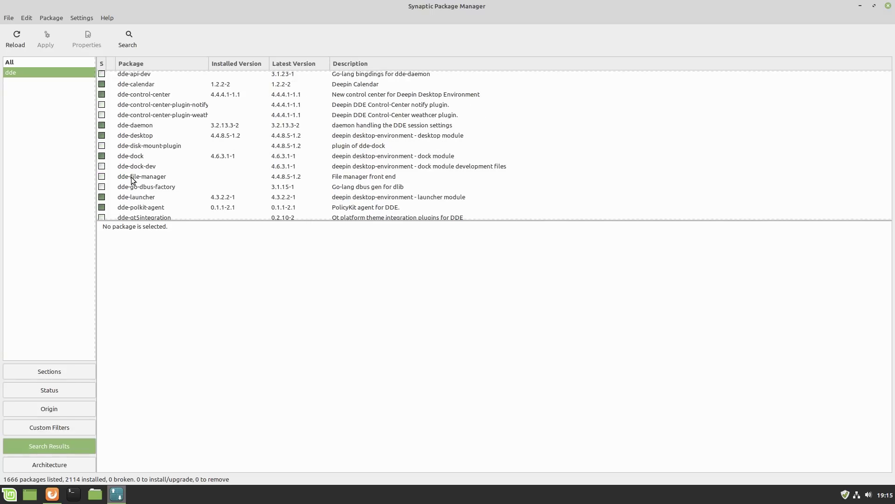
{"action": "left_click", "coordinate": [102, 177]}
{"action": "left_click", "coordinate": [176, 198]}
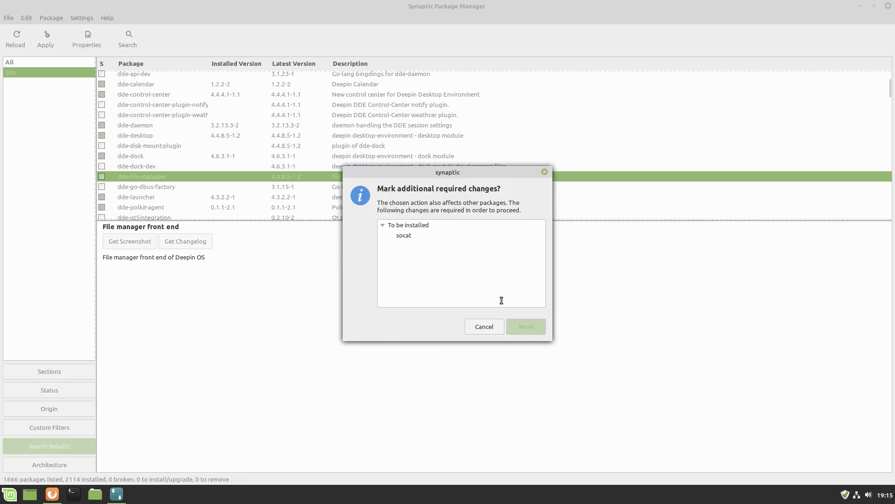
{"action": "left_click", "coordinate": [526, 326]}
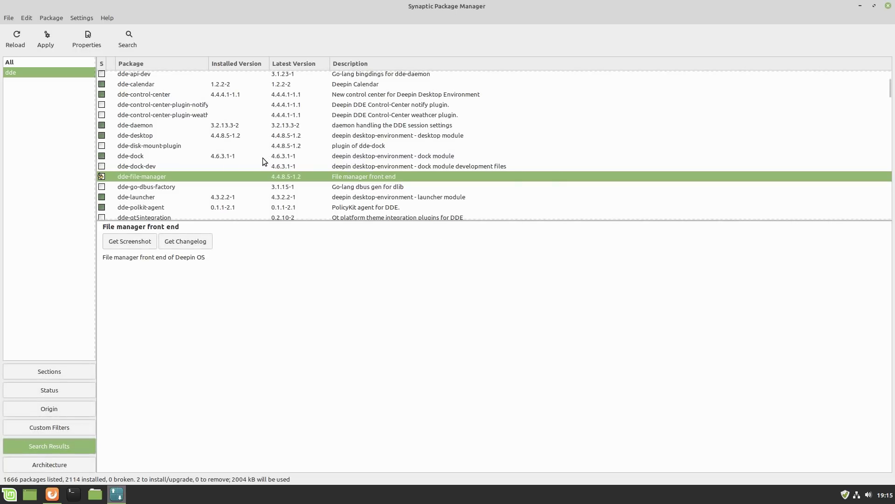
Mark dde-qt5integration for installation, accepting its extra required libraries.
{"action": "scroll", "coordinate": [262, 158], "scroll_direction": "down", "scroll_amount": 1}
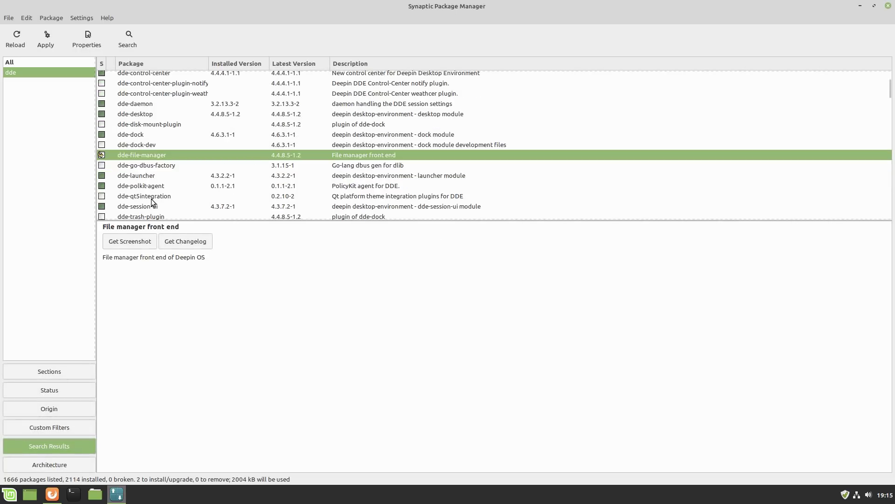
{"action": "left_click", "coordinate": [102, 196]}
{"action": "left_click", "coordinate": [171, 216]}
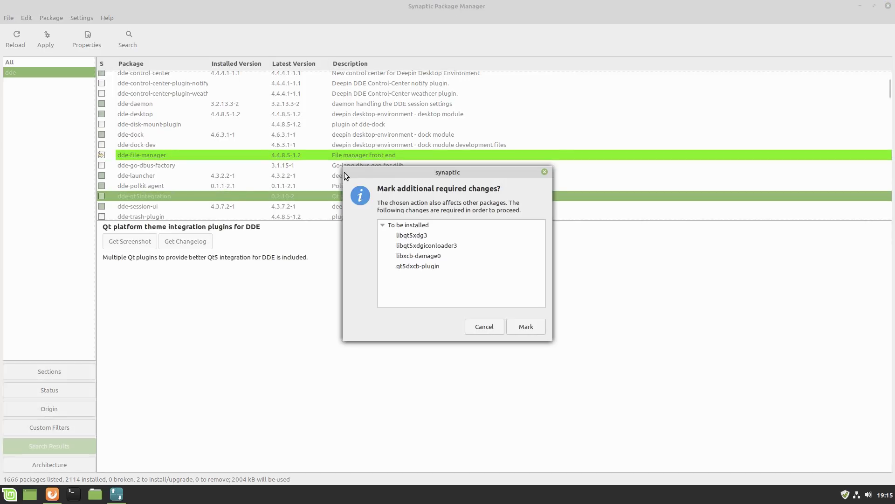
{"action": "left_click", "coordinate": [526, 326]}
Mark dde-trash-plugin for installation and review the marked package list.
{"action": "scroll", "coordinate": [311, 156], "scroll_direction": "down", "scroll_amount": 2}
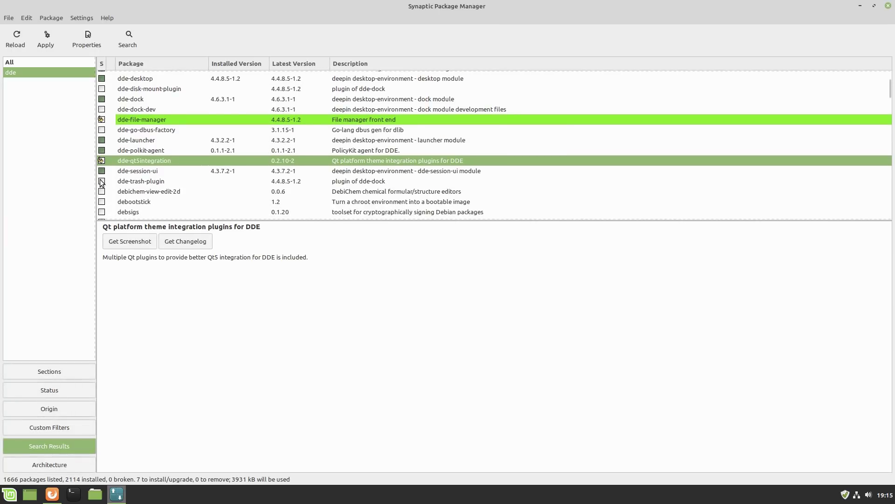
{"action": "left_click", "coordinate": [102, 181]}
{"action": "left_click", "coordinate": [175, 198]}
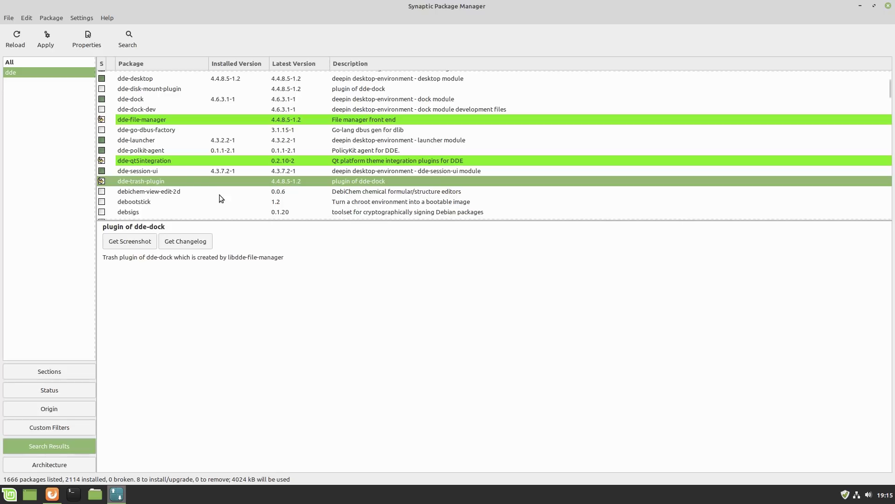
{"action": "scroll", "coordinate": [191, 161], "scroll_direction": "down", "scroll_amount": 1}
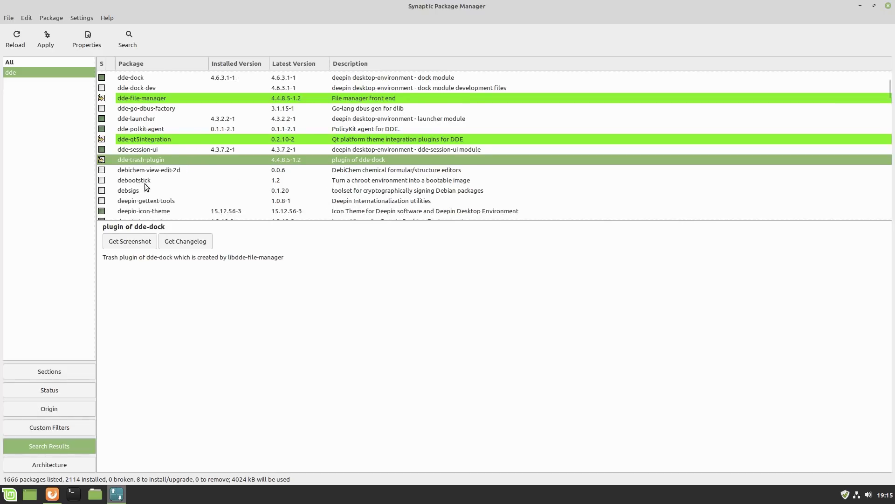
{"action": "scroll", "coordinate": [151, 205], "scroll_direction": "down", "scroll_amount": 1}
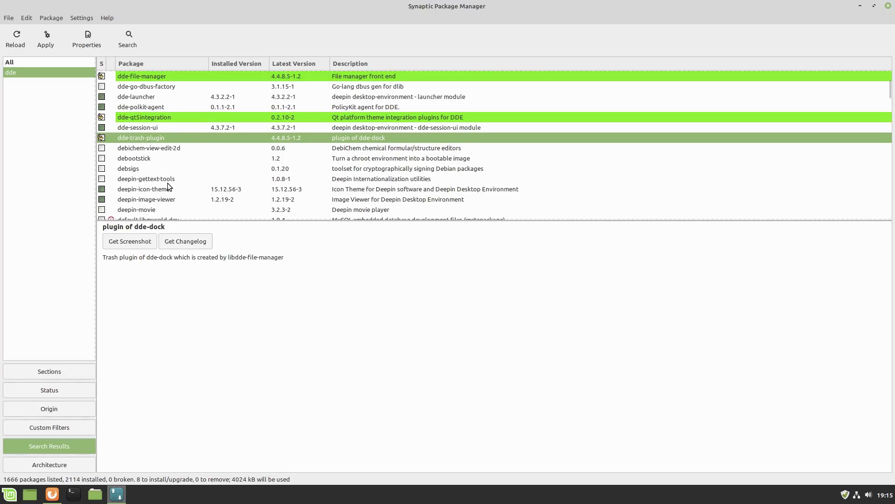
{"action": "scroll", "coordinate": [165, 185], "scroll_direction": "down", "scroll_amount": 4}
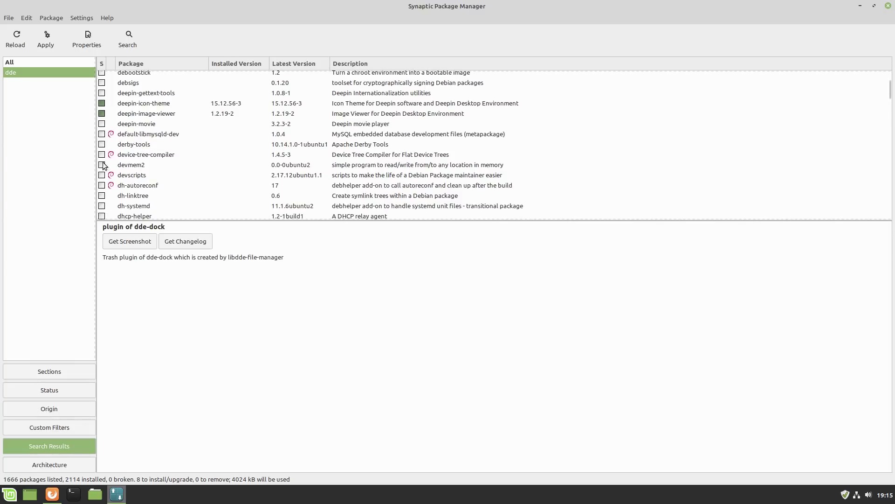
{"action": "scroll", "coordinate": [109, 181], "scroll_direction": "down", "scroll_amount": 10}
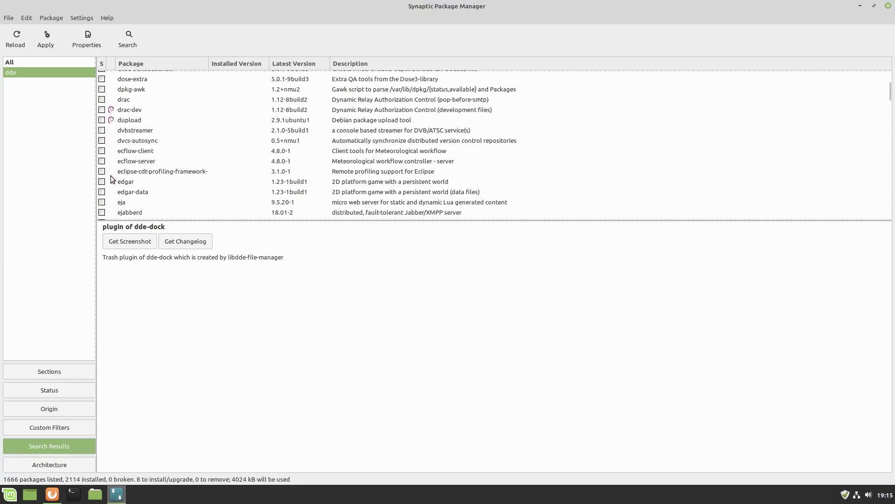
{"action": "scroll", "coordinate": [129, 169], "scroll_direction": "up", "scroll_amount": 12}
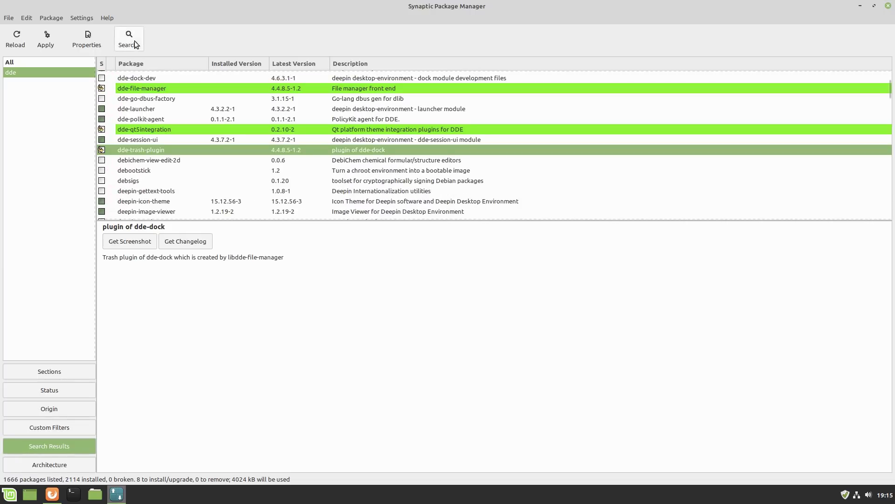
{"action": "left_click", "coordinate": [133, 40]}
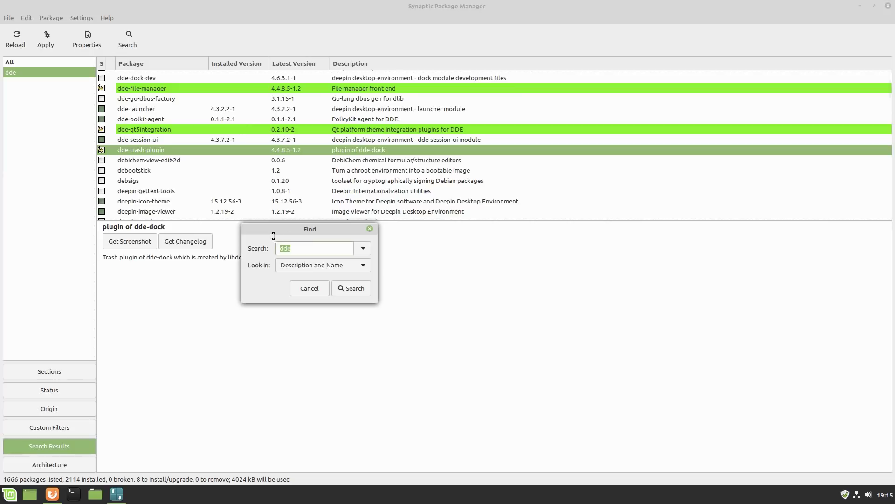
Search Synaptic for 'deepin' packages and mark deepin-gtk-theme for installation.
{"action": "type", "text": "deepin-"}
{"action": "key", "text": "BackSpace"}
{"action": "key", "text": "BackSpace"}
{"action": "type", "text": "n"}
{"action": "key", "text": "Return"}
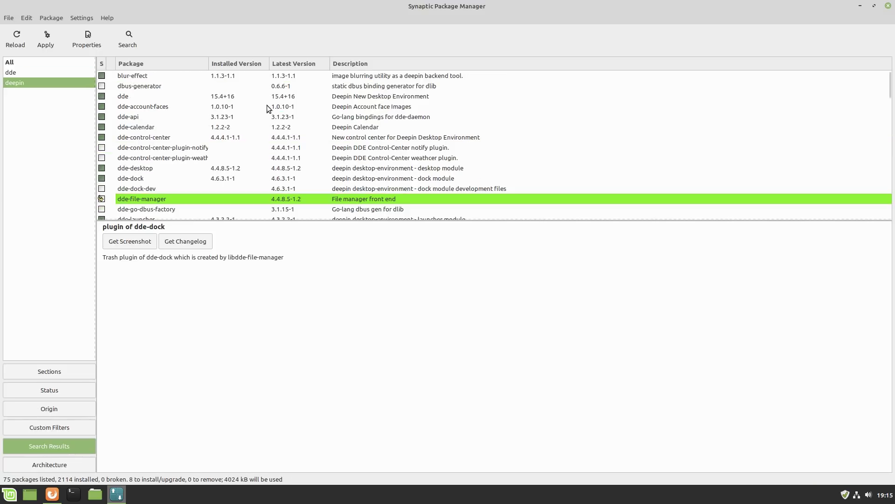
{"action": "scroll", "coordinate": [219, 122], "scroll_direction": "down", "scroll_amount": 5}
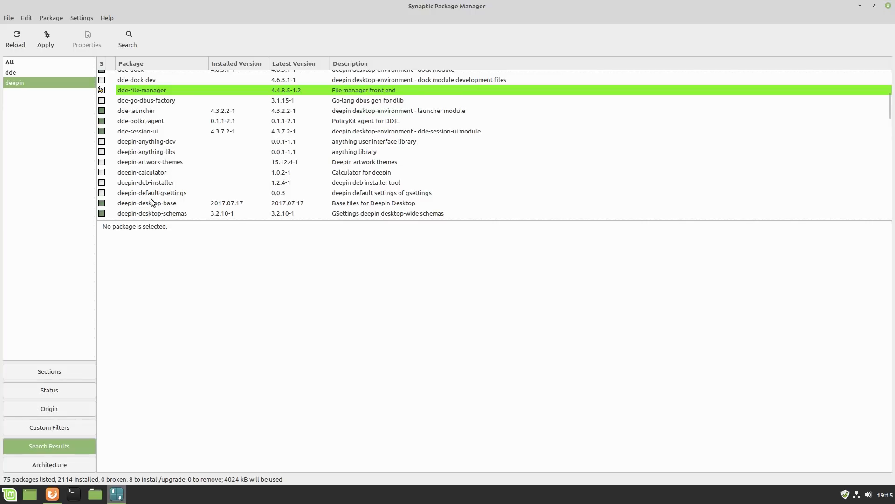
{"action": "scroll", "coordinate": [151, 198], "scroll_direction": "down", "scroll_amount": 3}
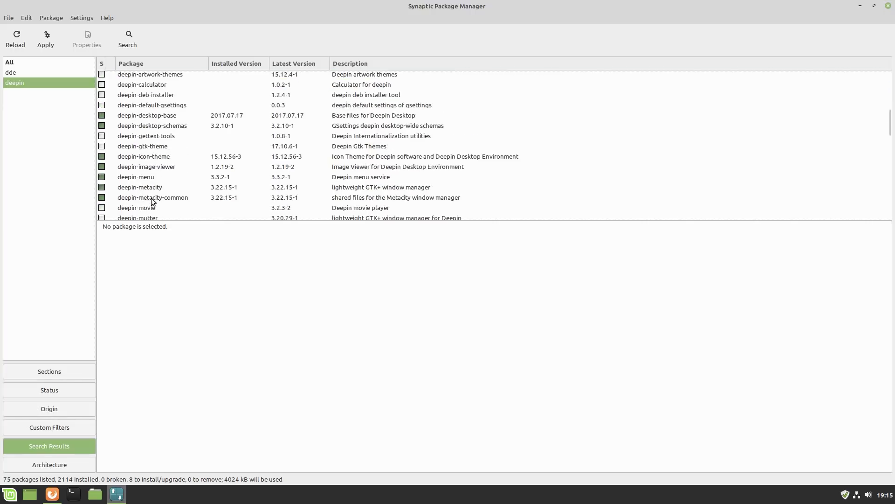
{"action": "left_click", "coordinate": [102, 146]}
{"action": "left_click", "coordinate": [138, 167]}
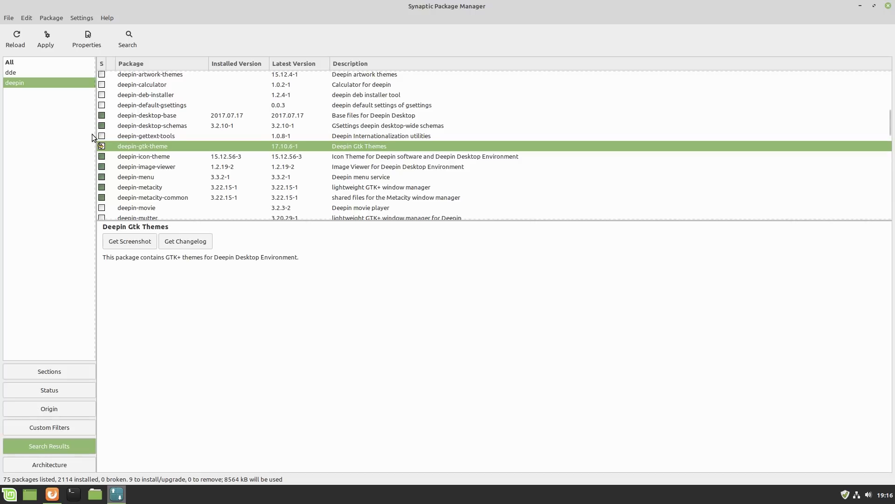
Skip deepin-wm-switcher because it would remove dde, then review the pending changes.
{"action": "scroll", "coordinate": [192, 175], "scroll_direction": "down", "scroll_amount": 3}
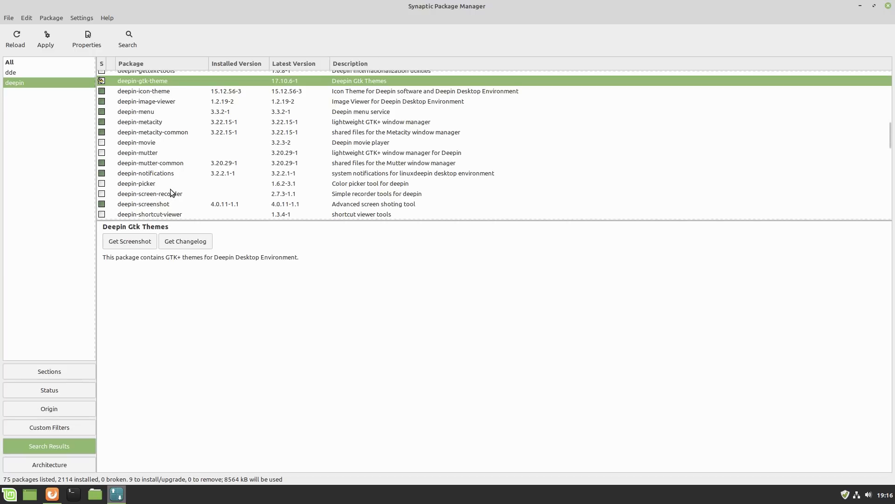
{"action": "left_click", "coordinate": [155, 194]}
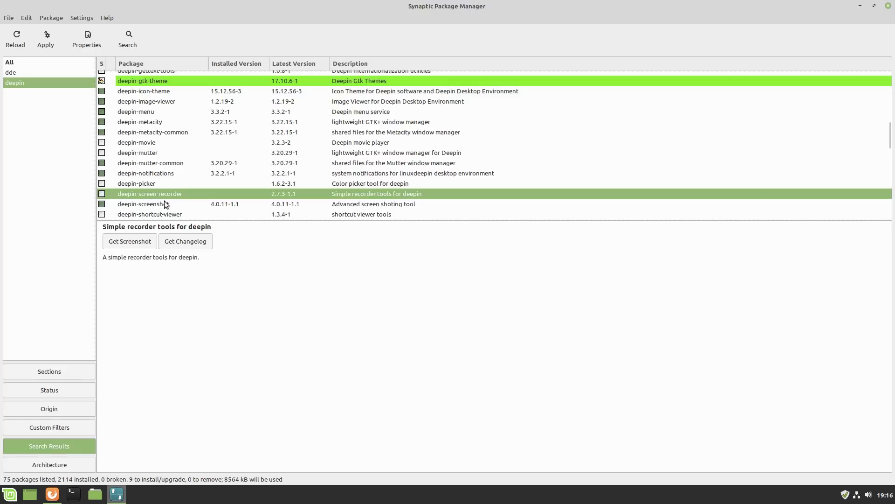
{"action": "scroll", "coordinate": [285, 161], "scroll_direction": "up", "scroll_amount": 3}
{"action": "scroll", "coordinate": [284, 161], "scroll_direction": "down", "scroll_amount": 6}
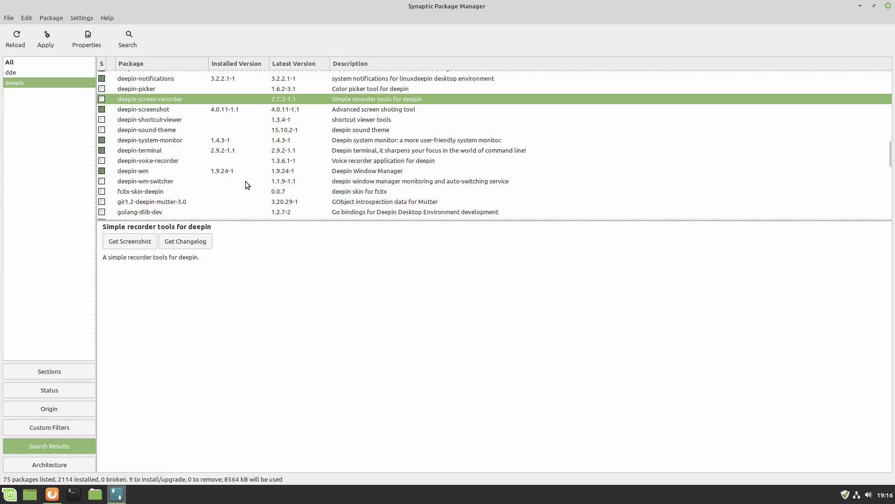
{"action": "left_click", "coordinate": [102, 181]}
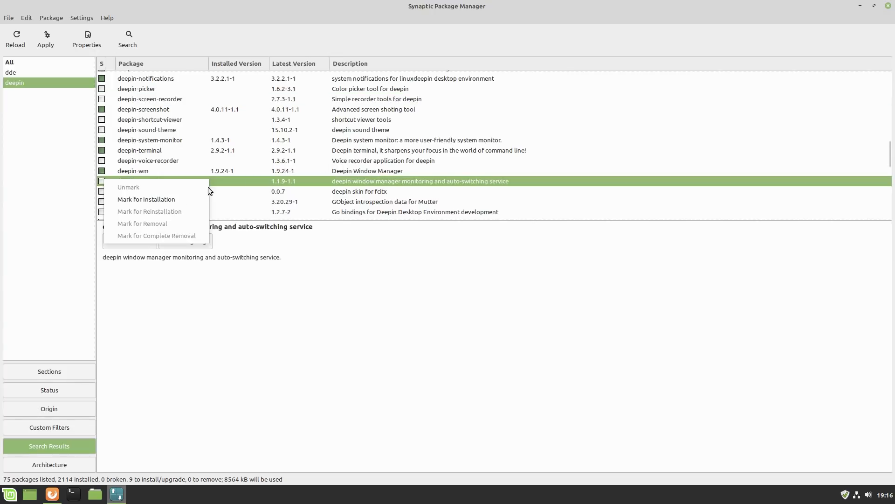
{"action": "left_click", "coordinate": [176, 199]}
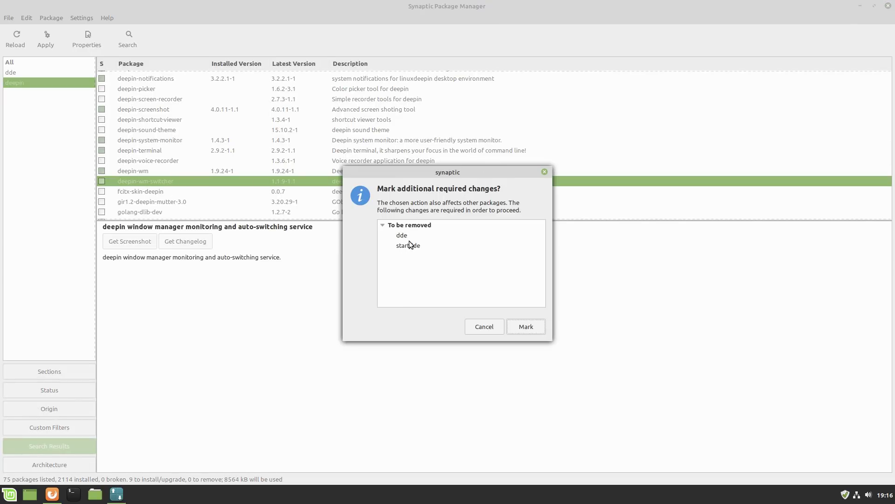
{"action": "left_click", "coordinate": [478, 326]}
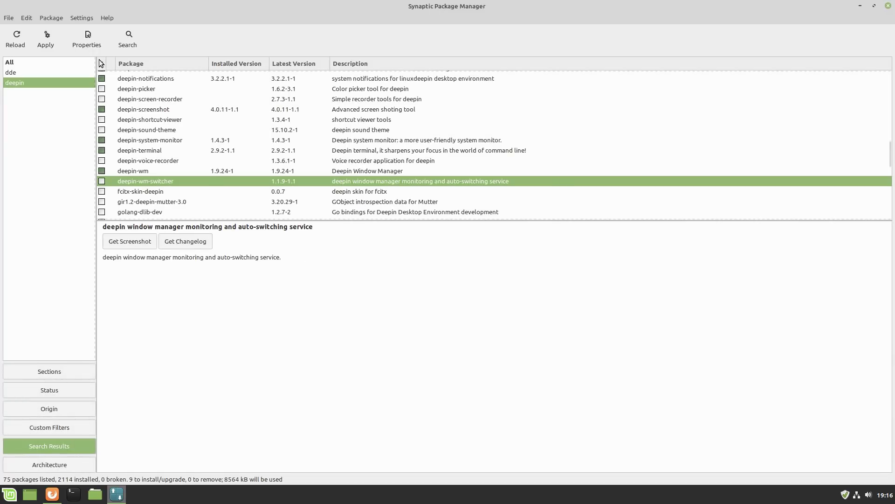
{"action": "left_click", "coordinate": [51, 43]}
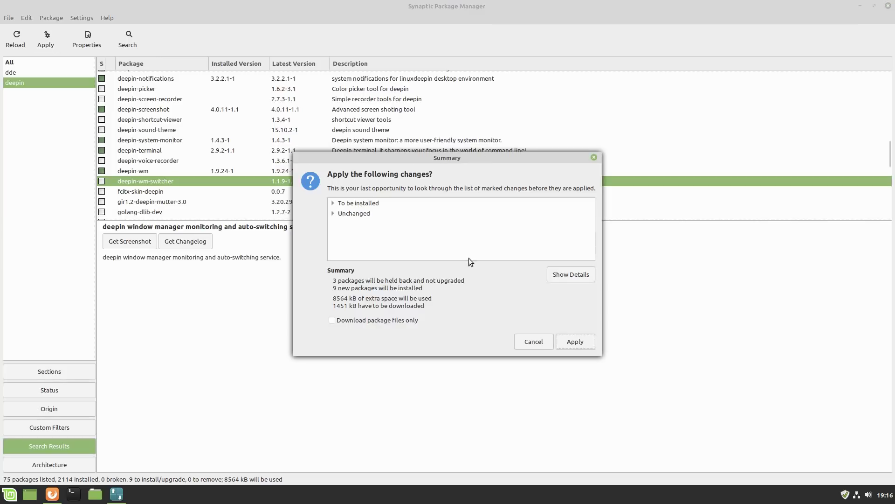
Install the nine marked packages and close the Changes applied confirmation.
{"action": "left_click", "coordinate": [574, 342]}
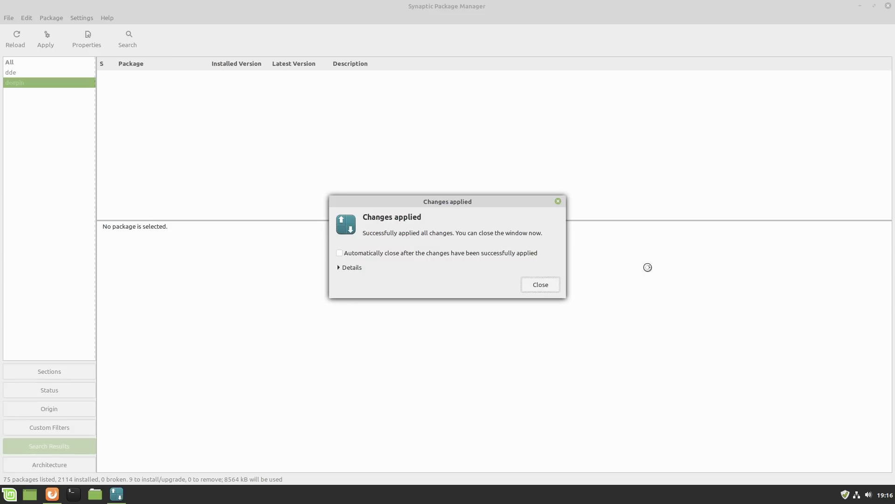
{"action": "left_click", "coordinate": [541, 284]}
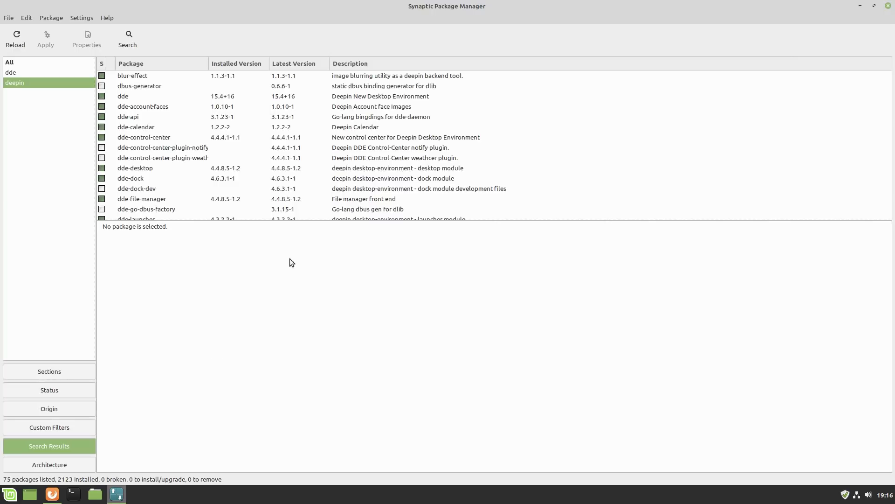
Close Synaptic and both Firefox tabs, then end the Cinnamon session from the Mint menu.
{"action": "left_click", "coordinate": [887, 6]}
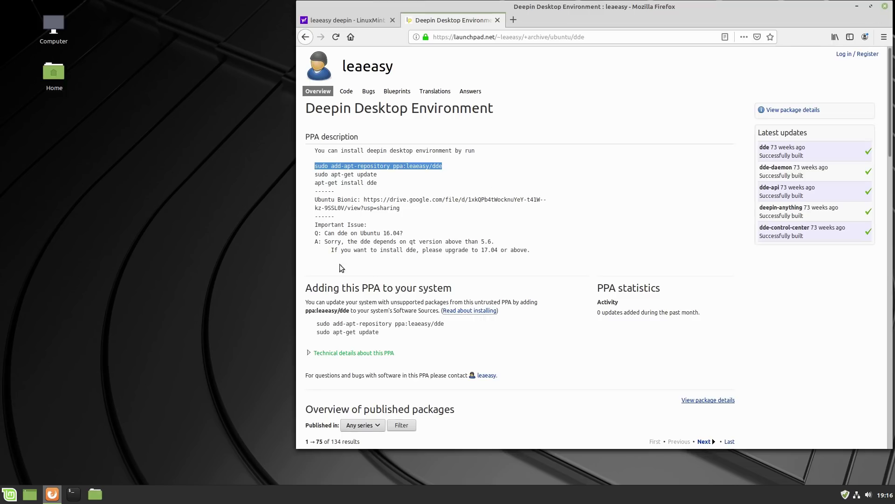
{"action": "left_click", "coordinate": [884, 6]}
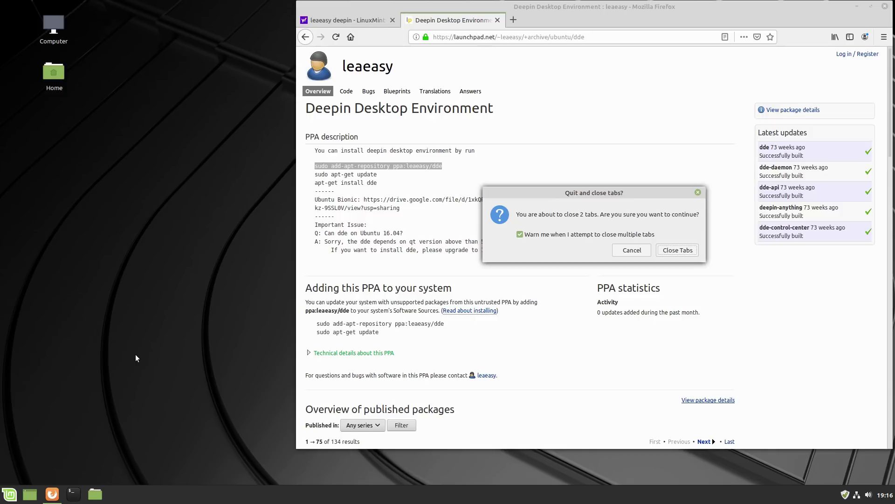
{"action": "left_click", "coordinate": [677, 250]}
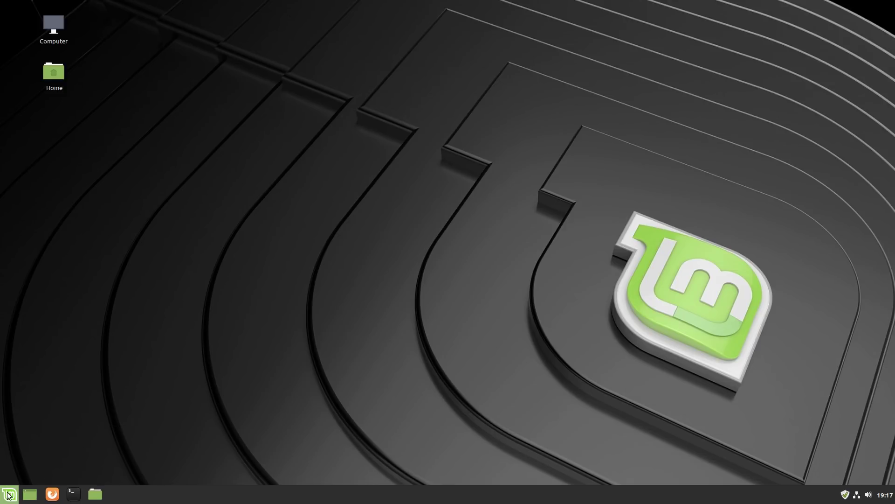
{"action": "left_click", "coordinate": [9, 494]}
{"action": "left_click", "coordinate": [27, 438]}
{"action": "left_click", "coordinate": [425, 266]}
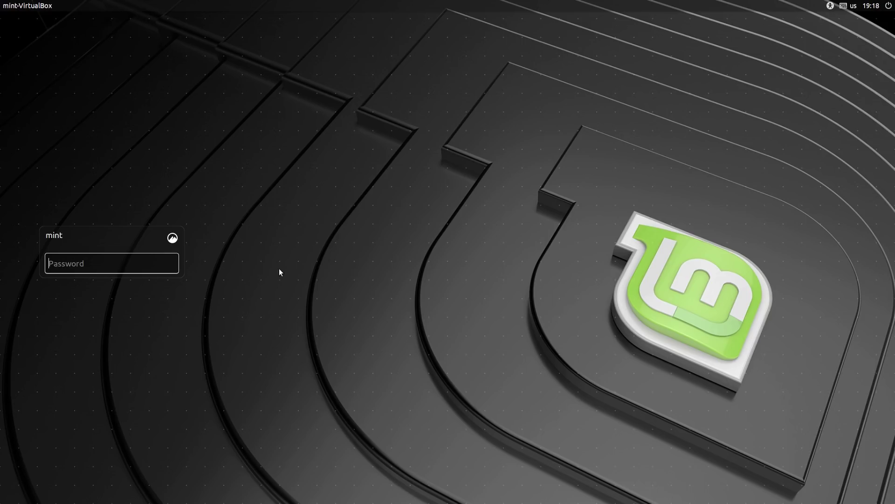
Log back in with the Deepin desktop session selected, entering the account password.
{"action": "left_click", "coordinate": [171, 239]}
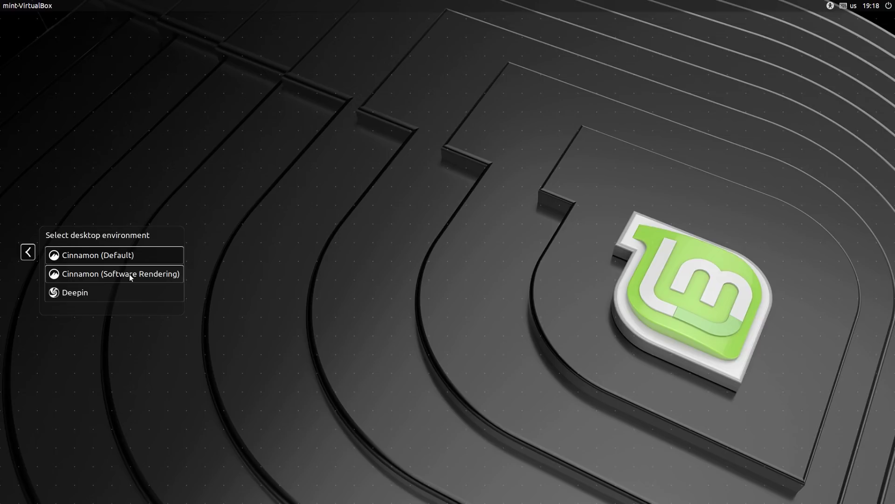
{"action": "left_click", "coordinate": [99, 293]}
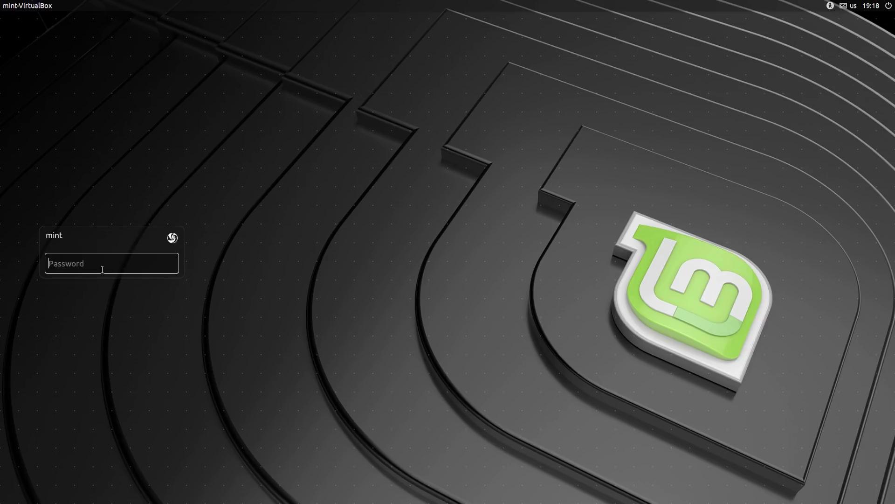
{"action": "type", "text": "mi"}
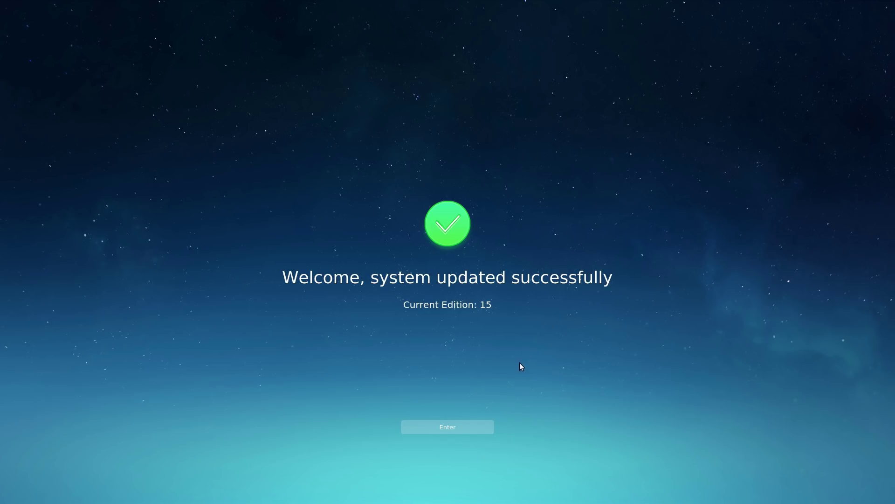
Accept the Deepin 'system updated successfully' welcome screen to reach the desktop and dock.
{"action": "left_click", "coordinate": [472, 425]}
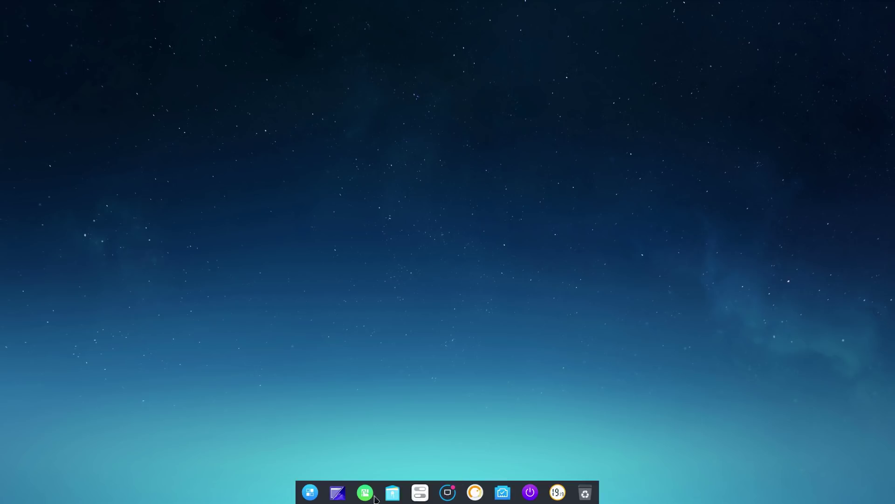
{"action": "left_click", "coordinate": [316, 497]}
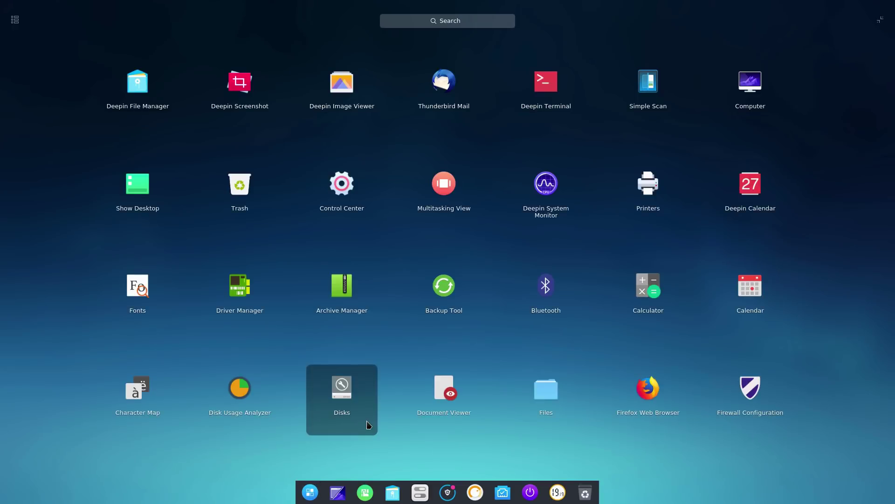
{"action": "type", "text": "file"}
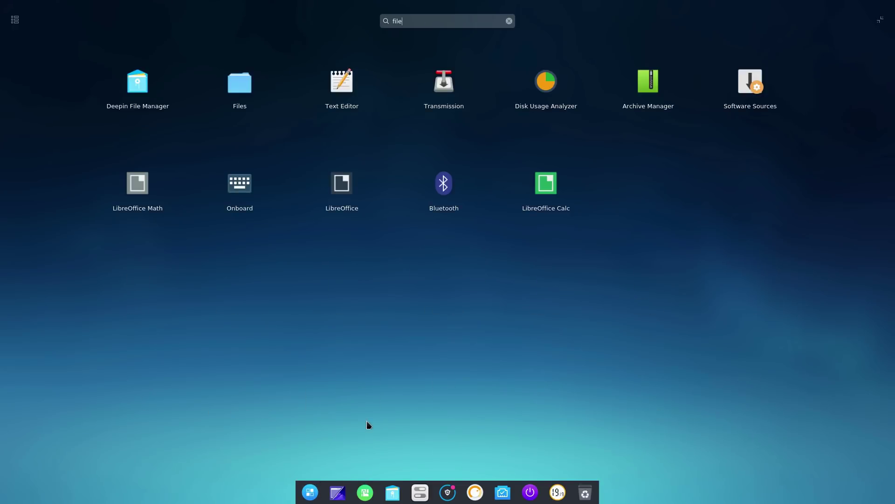
{"action": "left_click", "coordinate": [137, 88]}
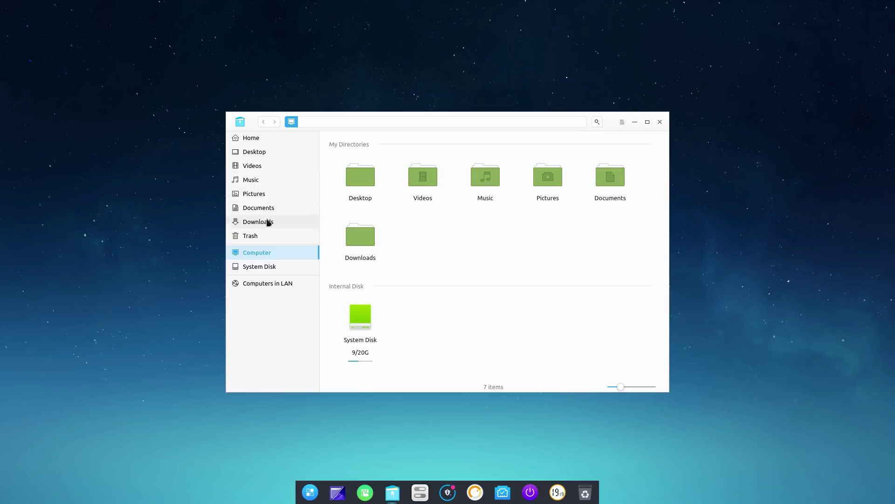
{"action": "left_click", "coordinate": [660, 122]}
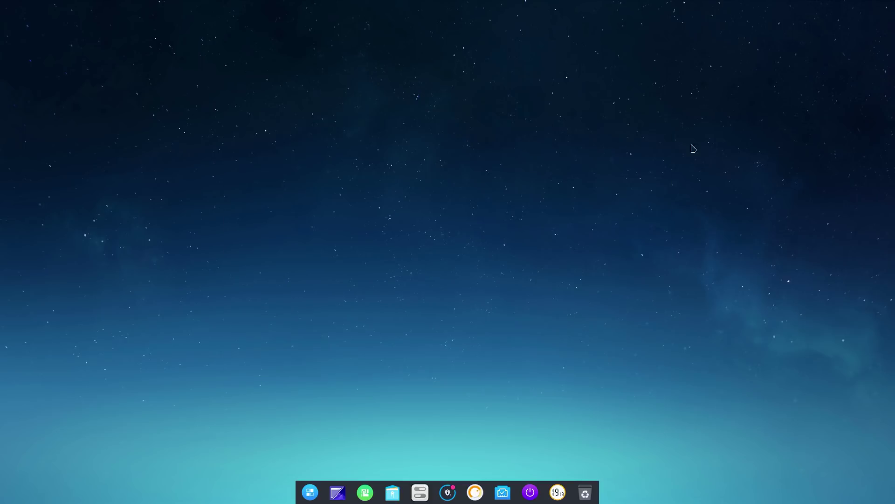
Set the window theme to deepin-dark under Control Center's Personalization > Theme.
{"action": "left_click", "coordinate": [422, 494]}
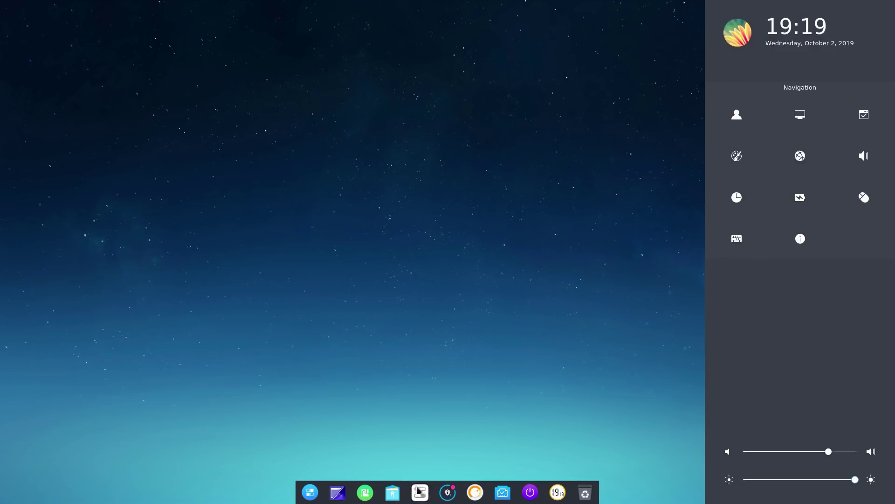
{"action": "right_click", "coordinate": [485, 343]}
{"action": "left_click", "coordinate": [486, 337]}
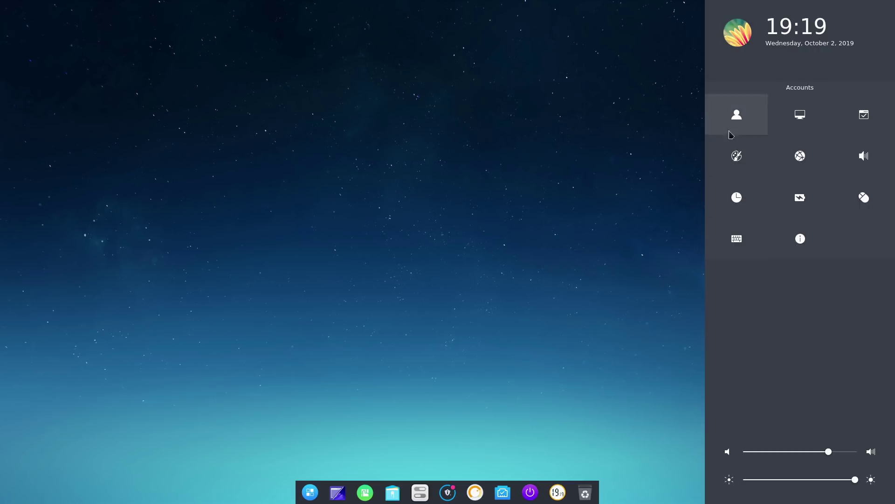
{"action": "left_click", "coordinate": [738, 156]}
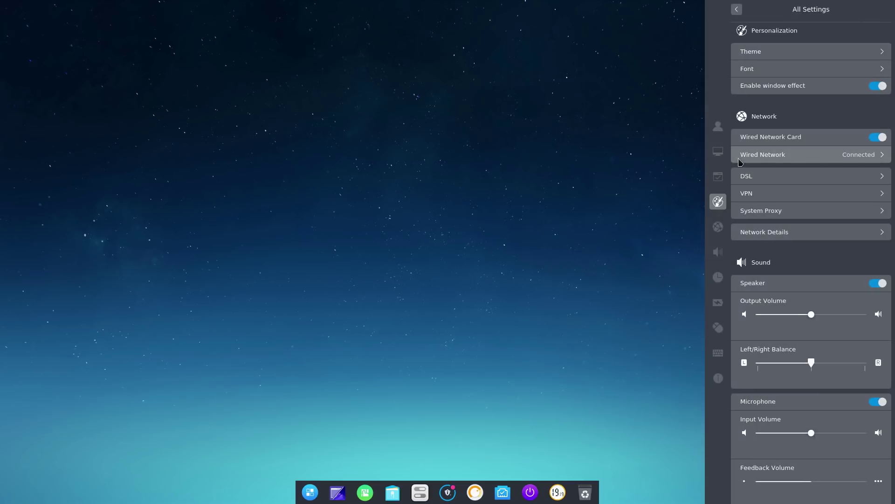
{"action": "left_click", "coordinate": [814, 55]}
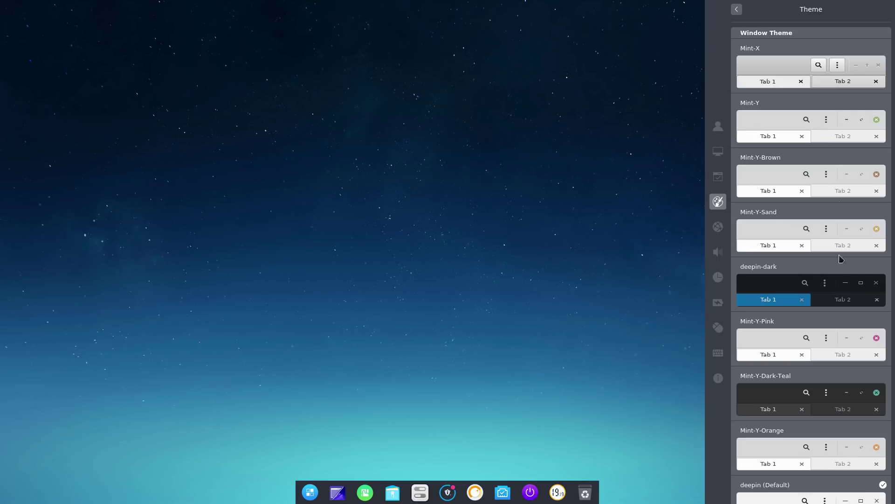
{"action": "left_click", "coordinate": [789, 270]}
{"action": "left_click", "coordinate": [310, 493]}
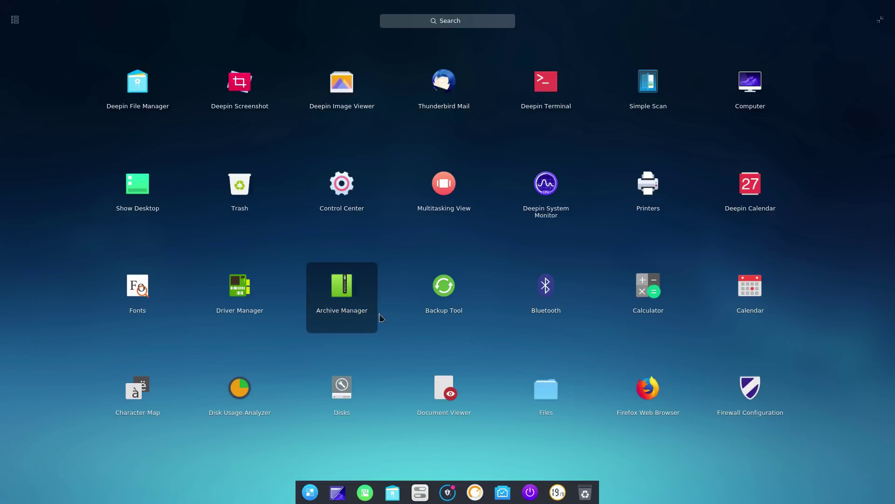
{"action": "left_click", "coordinate": [306, 499]}
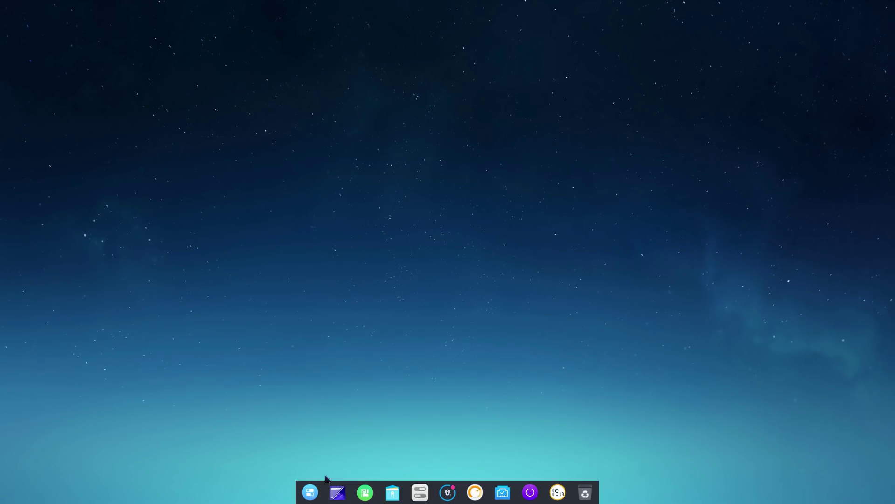
Launch Deepin File Manager from the Launcher, showing its Computer view.
{"action": "left_click", "coordinate": [310, 494]}
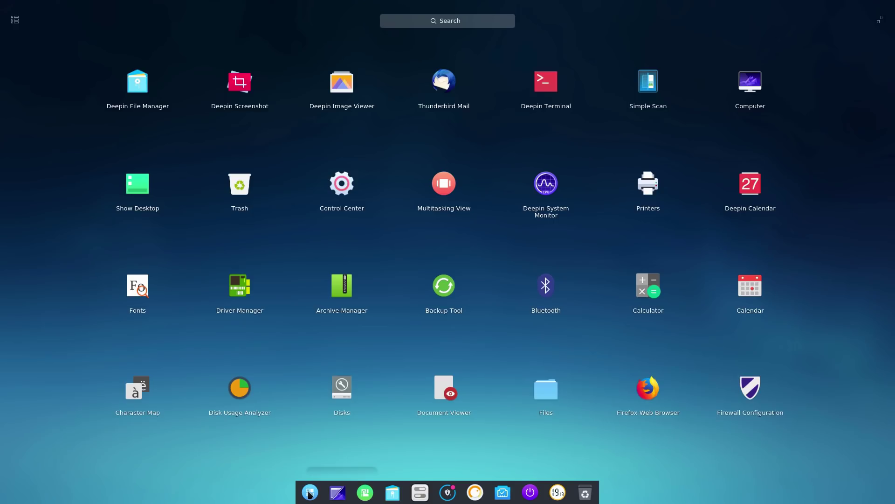
{"action": "left_click", "coordinate": [143, 90]}
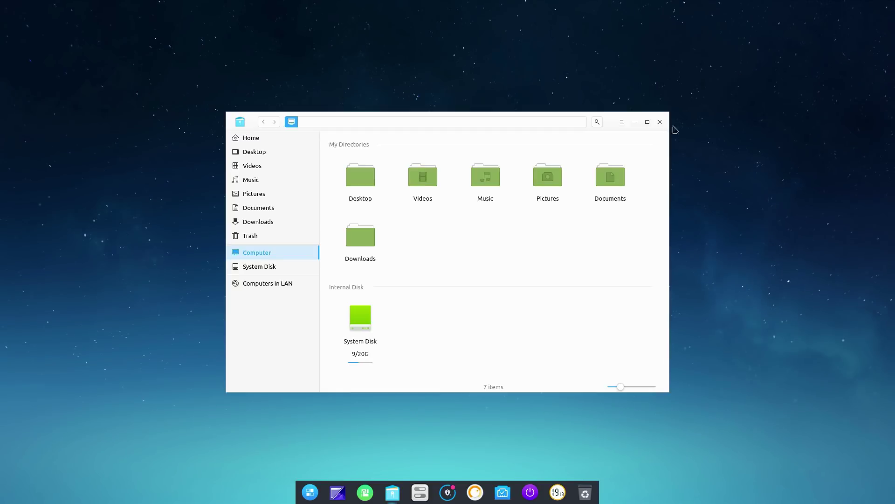
{"action": "scroll", "coordinate": [475, 275], "scroll_direction": "down", "scroll_amount": 1}
{"action": "scroll", "coordinate": [465, 294], "scroll_direction": "up", "scroll_amount": 1}
Set Sea as the icon theme on Control Center's Theme page.
{"action": "left_click", "coordinate": [420, 492]}
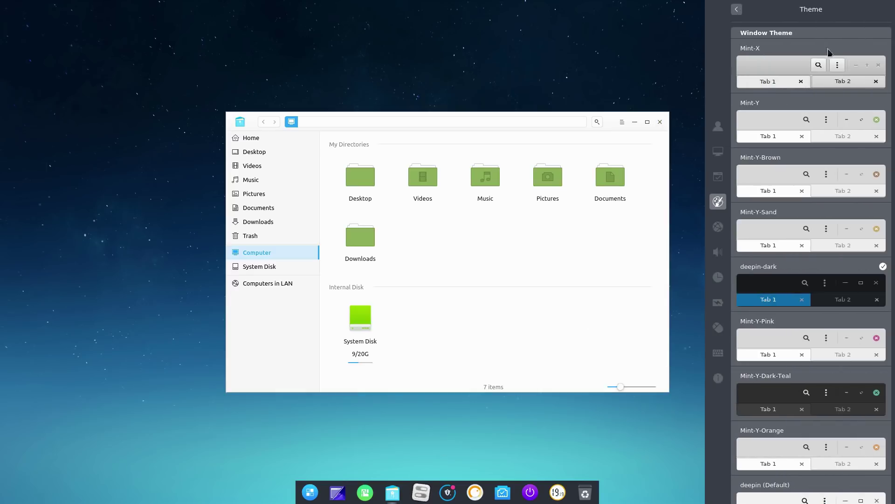
{"action": "scroll", "coordinate": [740, 160], "scroll_direction": "down", "scroll_amount": 4}
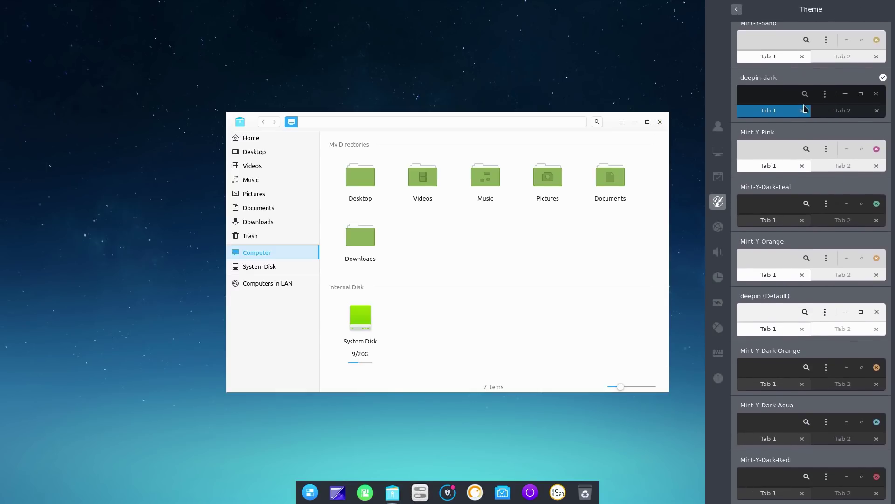
{"action": "scroll", "coordinate": [798, 104], "scroll_direction": "down", "scroll_amount": 10}
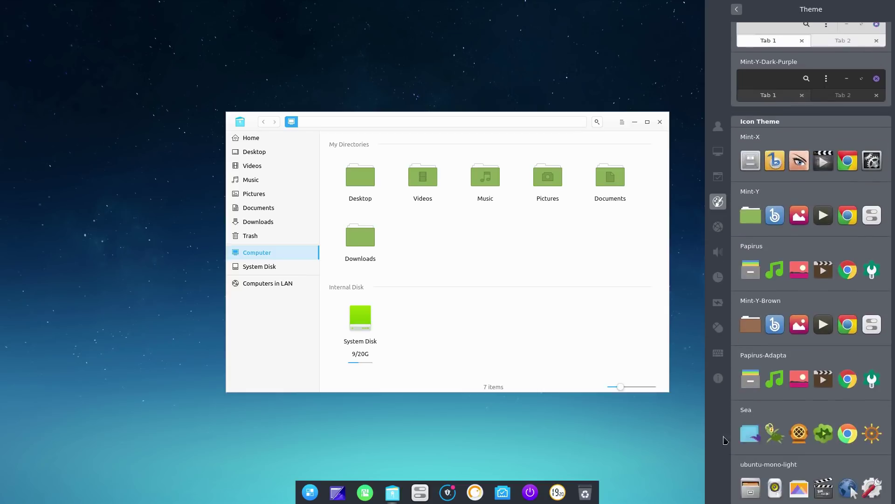
{"action": "scroll", "coordinate": [777, 421], "scroll_direction": "up", "scroll_amount": 4}
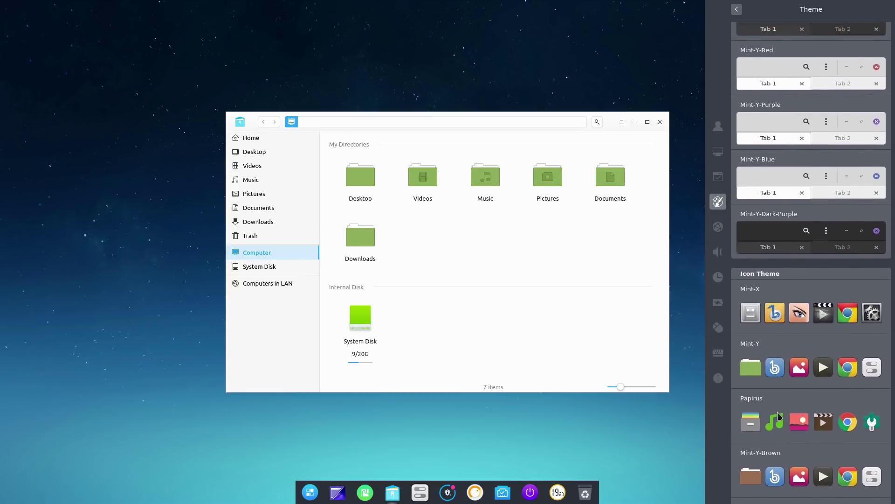
{"action": "scroll", "coordinate": [775, 420], "scroll_direction": "down", "scroll_amount": 5}
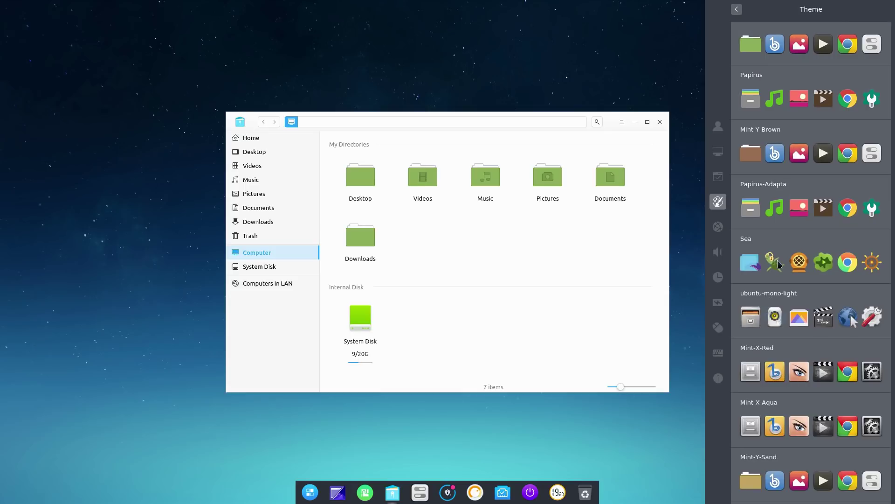
{"action": "left_click", "coordinate": [772, 258]}
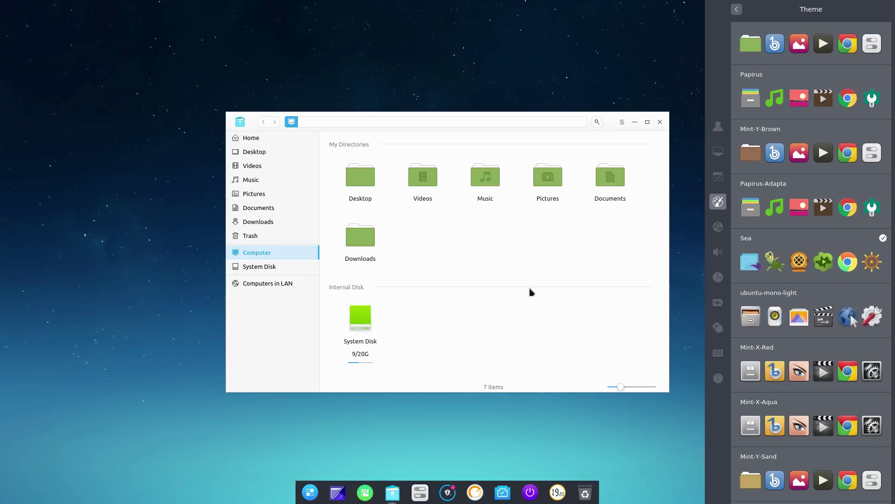
{"action": "scroll", "coordinate": [809, 268], "scroll_direction": "down", "scroll_amount": 20}
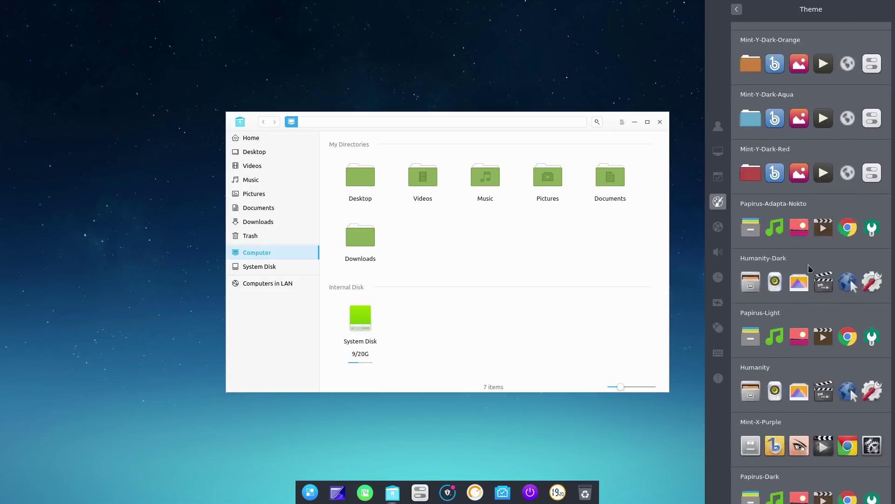
{"action": "scroll", "coordinate": [809, 268], "scroll_direction": "down", "scroll_amount": 10}
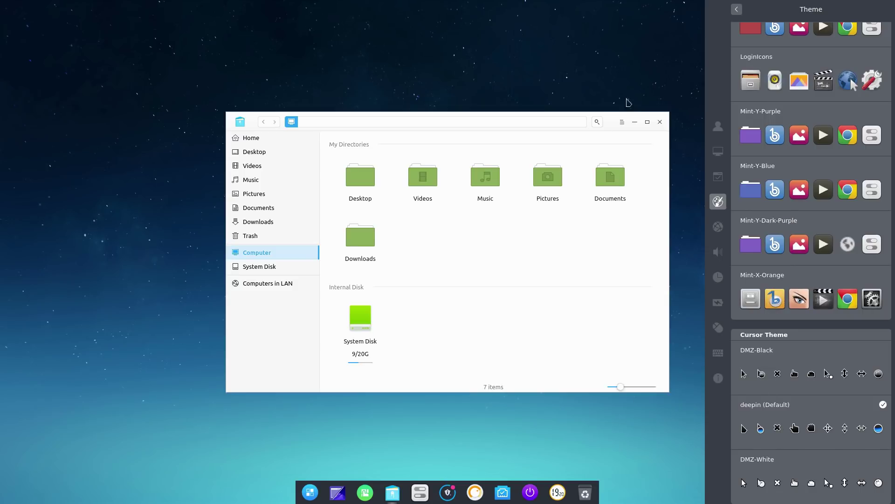
Close the file manager and reboot the computer using the dock's power icon.
{"action": "left_click", "coordinate": [660, 121]}
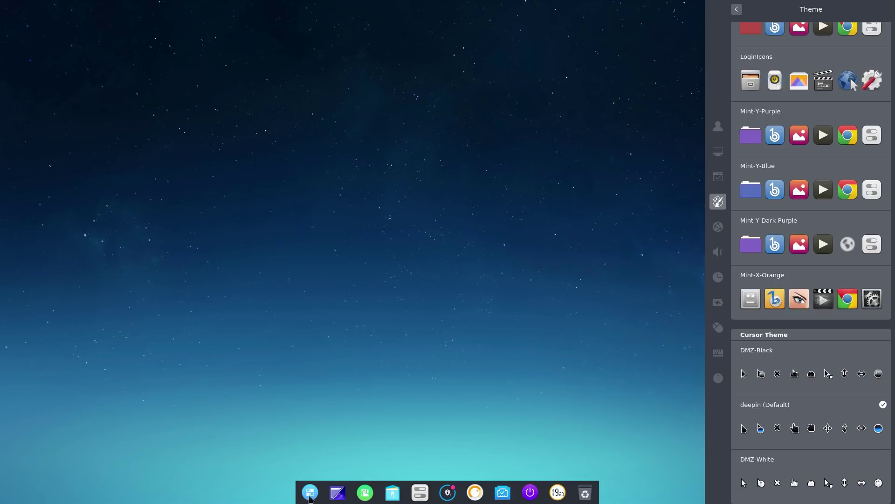
{"action": "left_click", "coordinate": [531, 492]}
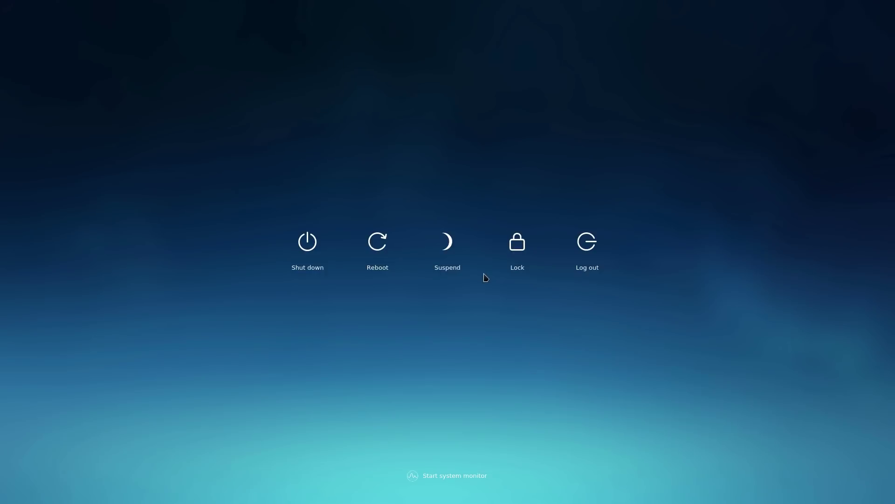
{"action": "key", "text": "Return"}
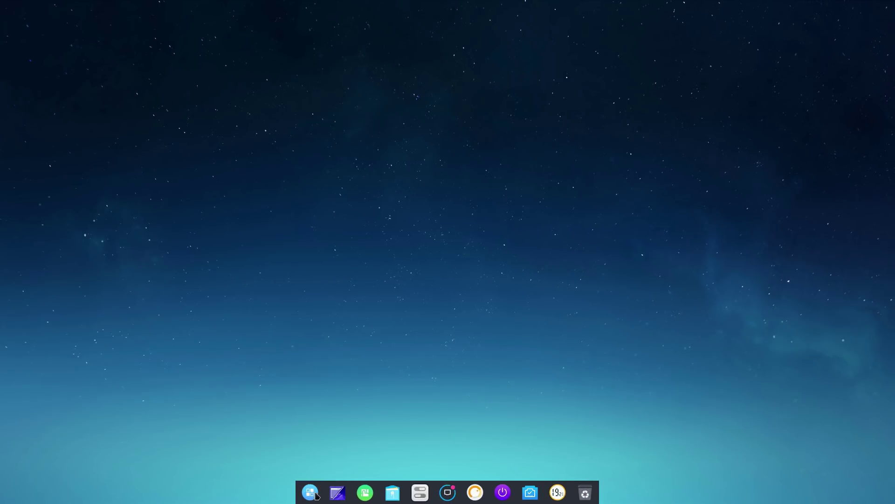
Open Deepin File Manager from the Launcher briefly, then close its window.
{"action": "left_click", "coordinate": [310, 492]}
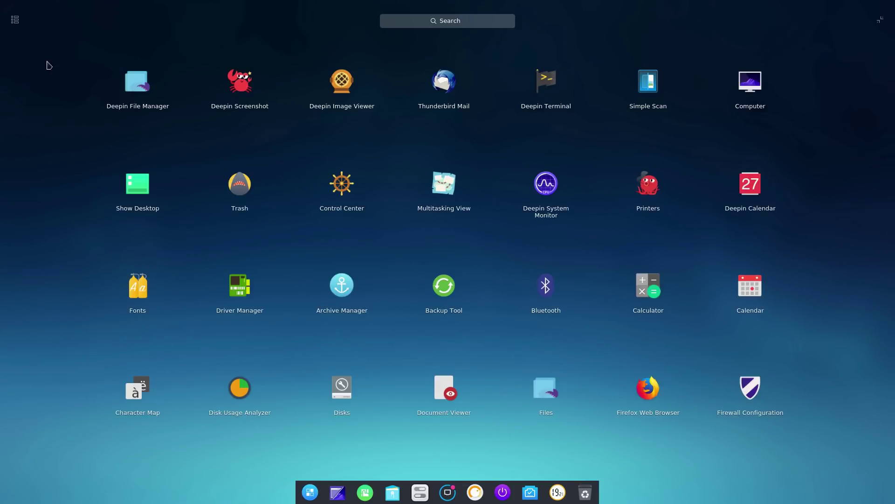
{"action": "left_click", "coordinate": [134, 94]}
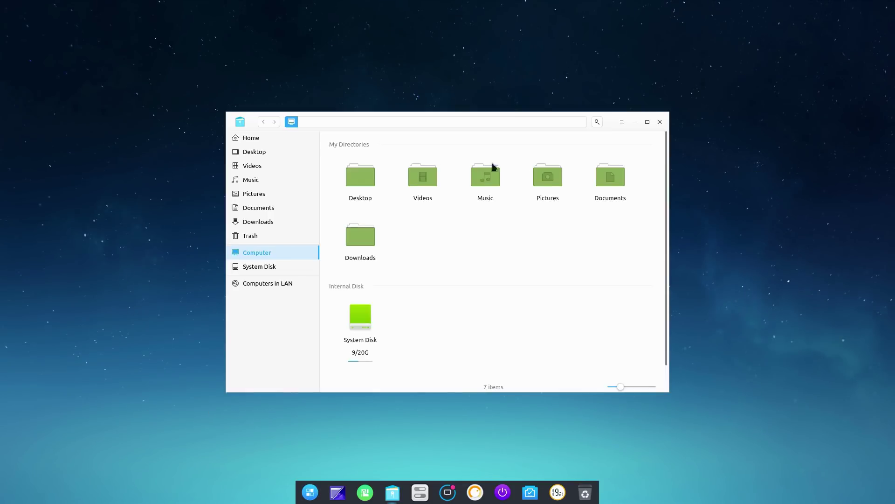
{"action": "scroll", "coordinate": [481, 194], "scroll_direction": "down", "scroll_amount": 1}
{"action": "scroll", "coordinate": [461, 209], "scroll_direction": "up", "scroll_amount": 1}
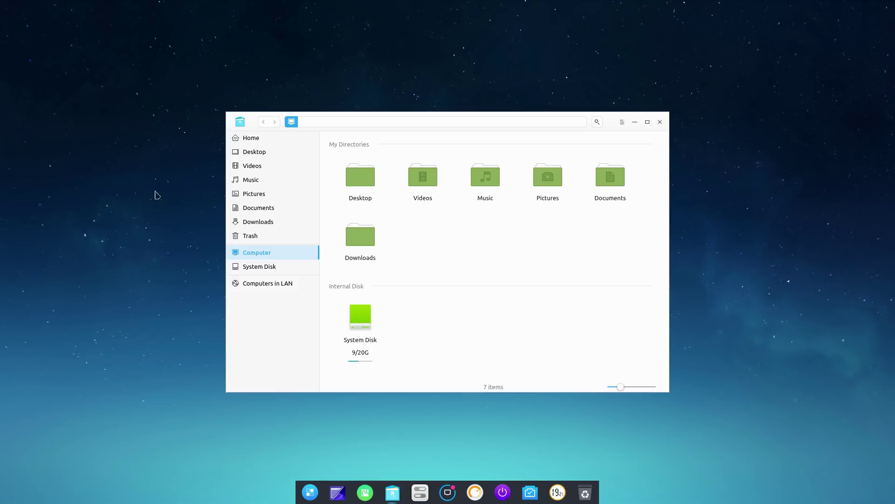
{"action": "left_click", "coordinate": [661, 121]}
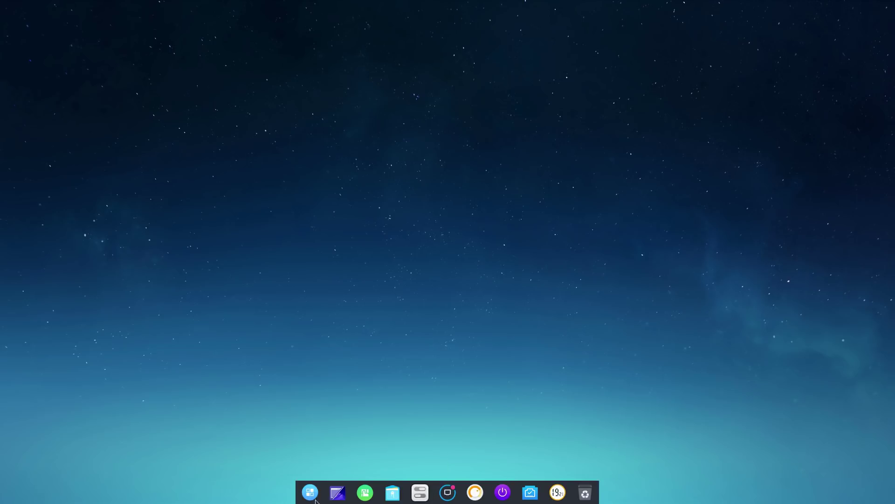
Switch the dock to Efficient Mode and set its size to Small.
{"action": "right_click", "coordinate": [595, 500]}
{"action": "mouse_move", "coordinate": [649, 428]}
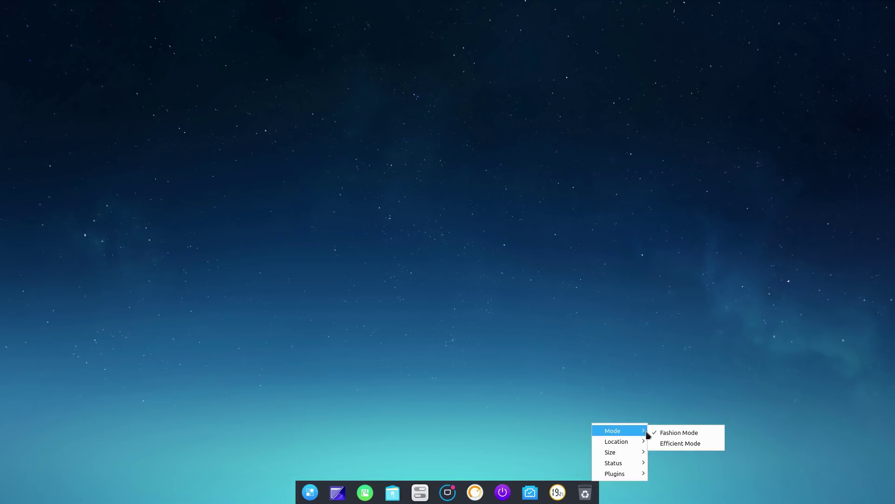
{"action": "left_click", "coordinate": [674, 443]}
{"action": "right_click", "coordinate": [481, 497]}
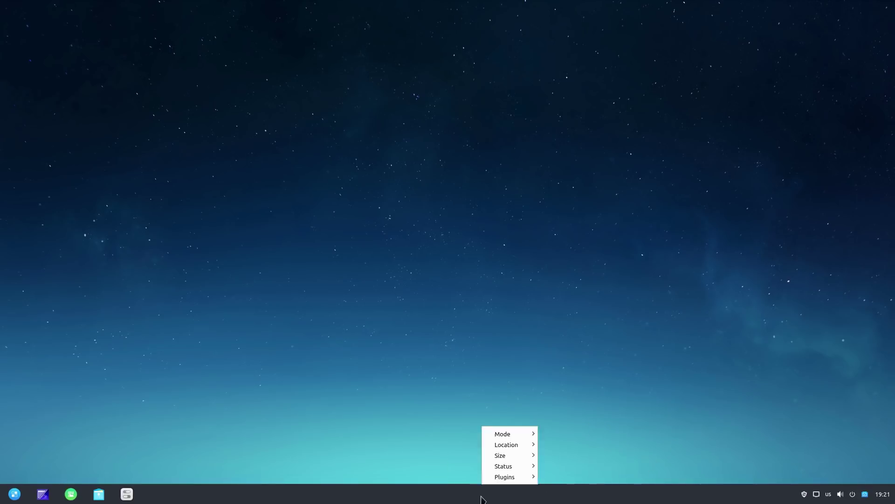
{"action": "mouse_move", "coordinate": [522, 437]}
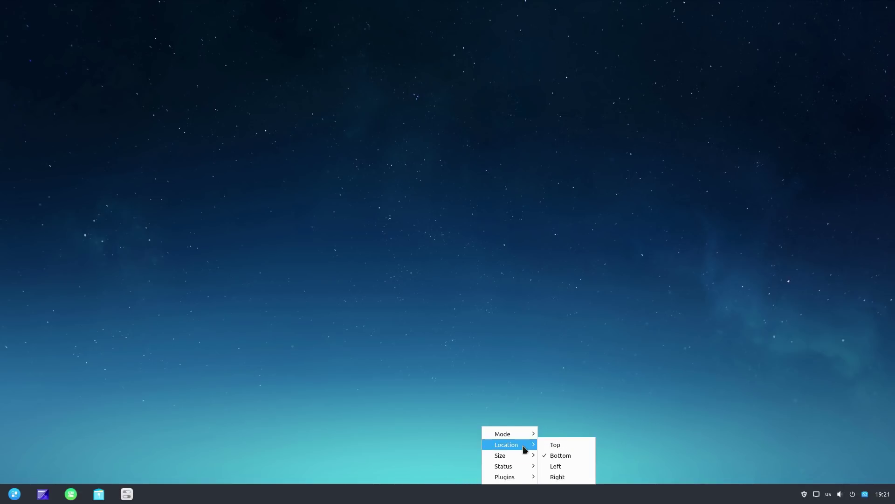
{"action": "mouse_move", "coordinate": [523, 479]}
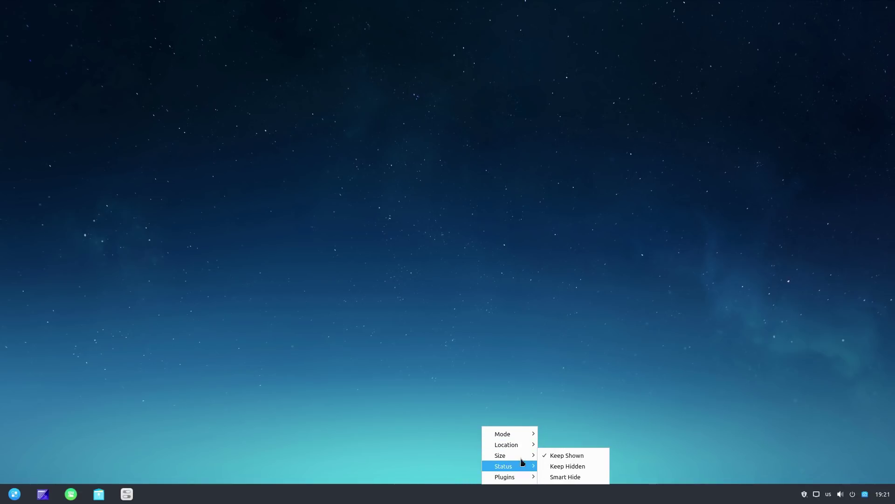
{"action": "mouse_move", "coordinate": [534, 457]}
{"action": "left_click", "coordinate": [559, 478]}
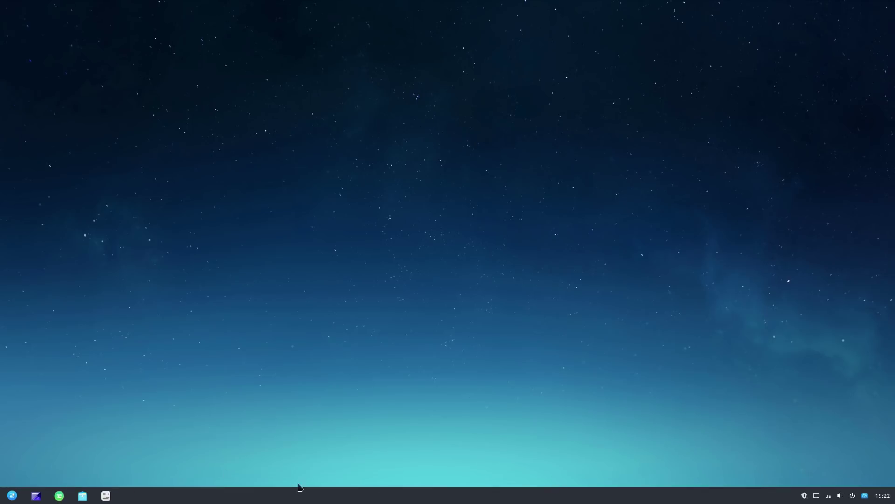
Launch Firefox Web Browser from the launcher's Internet category.
{"action": "left_click", "coordinate": [12, 497]}
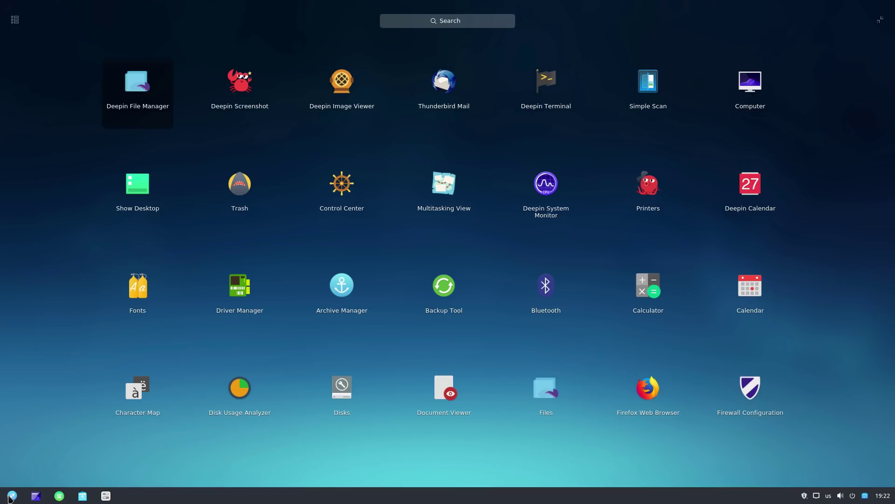
{"action": "left_click", "coordinate": [879, 20]}
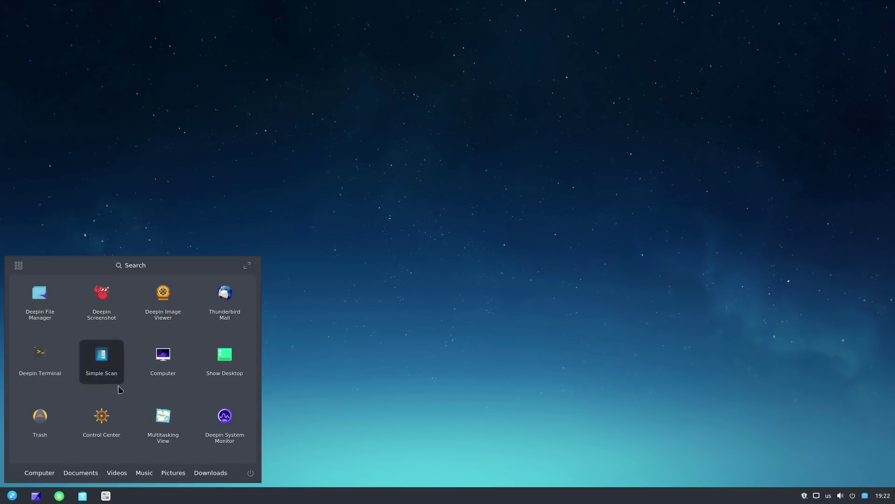
{"action": "left_click", "coordinate": [18, 265]}
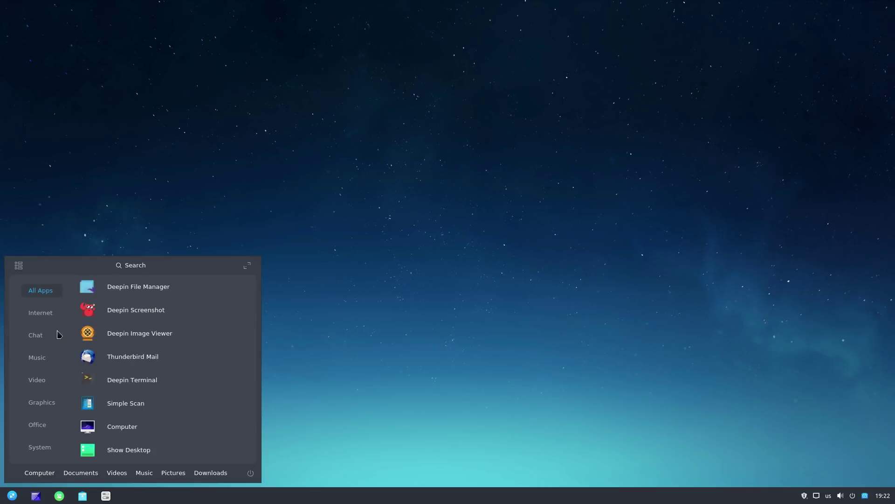
{"action": "left_click", "coordinate": [41, 317]}
{"action": "left_click", "coordinate": [36, 341]}
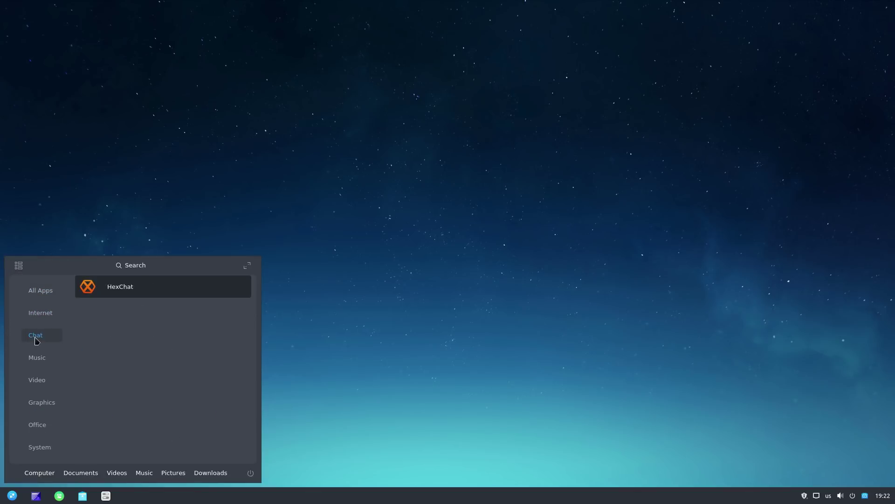
{"action": "left_click", "coordinate": [48, 317]}
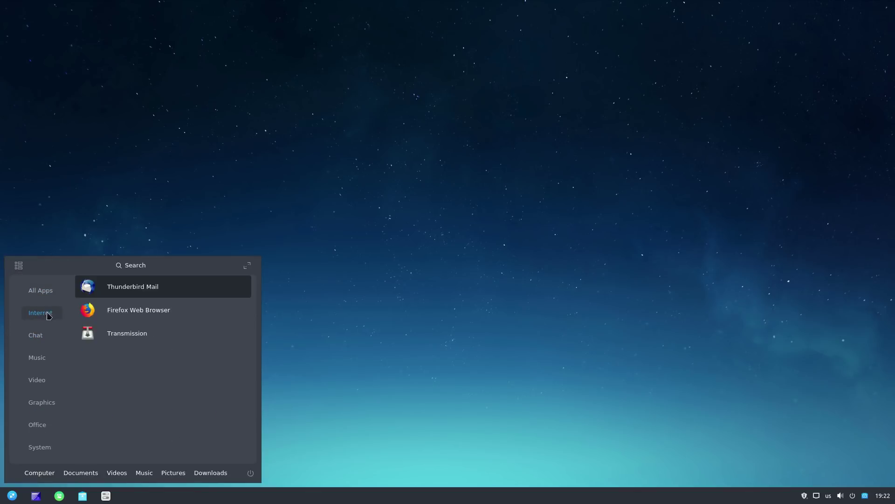
{"action": "left_click", "coordinate": [141, 310]}
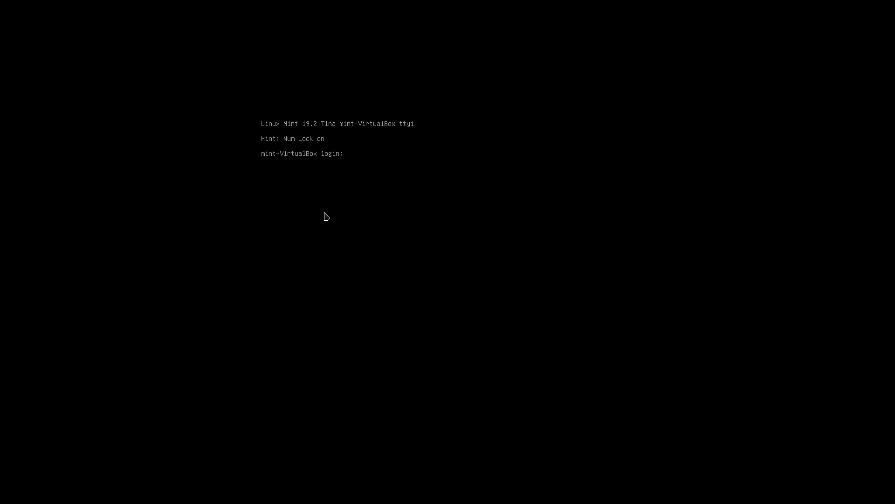
Log in at the tty1 console and run startx, which ends in a fatal X server error.
{"action": "type", "text": "mint"}
{"action": "key", "text": "Return"}
{"action": "key", "text": "Return"}
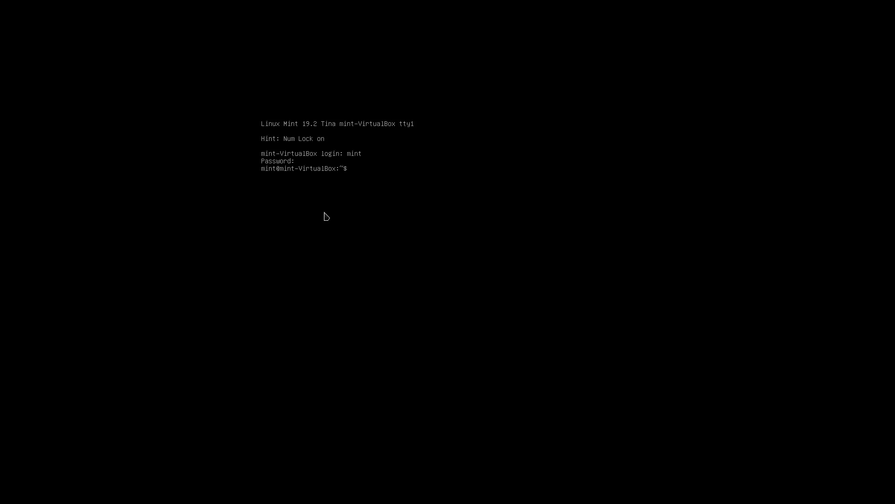
{"action": "type", "text": "startx"}
{"action": "key", "text": "Return"}
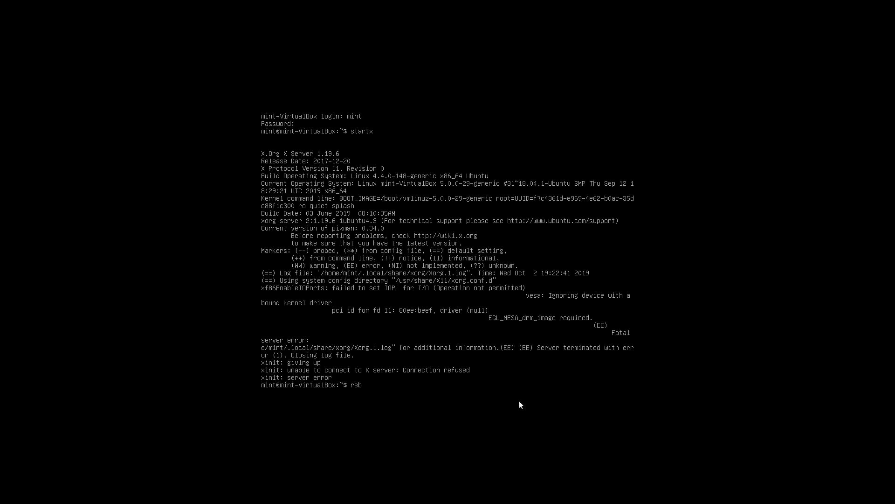
Run reboot, then rerun it as 'sudo reboot' after permission is refused.
{"action": "type", "text": "oot"}
{"action": "key", "text": "Return"}
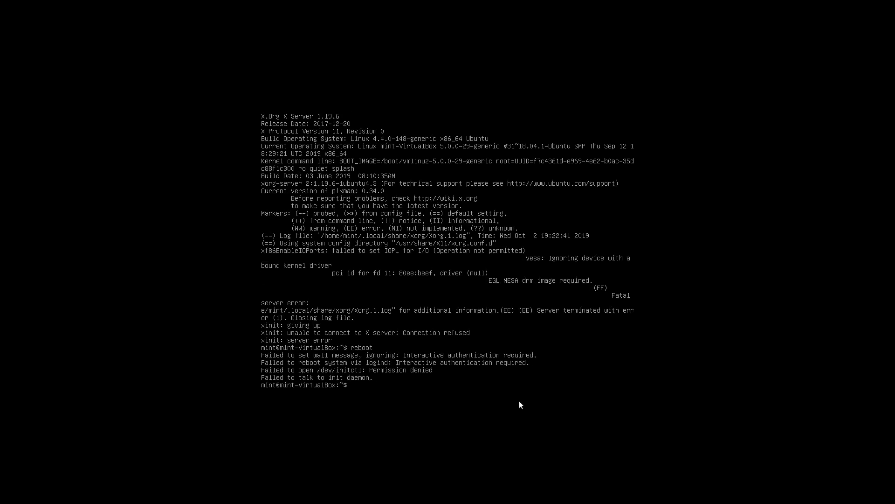
{"action": "key", "text": "Up"}
{"action": "key", "text": "Home"}
{"action": "type", "text": "sudi"}
{"action": "key", "text": "BackSpace"}
{"action": "type", "text": "o"}
{"action": "key", "text": "Return"}
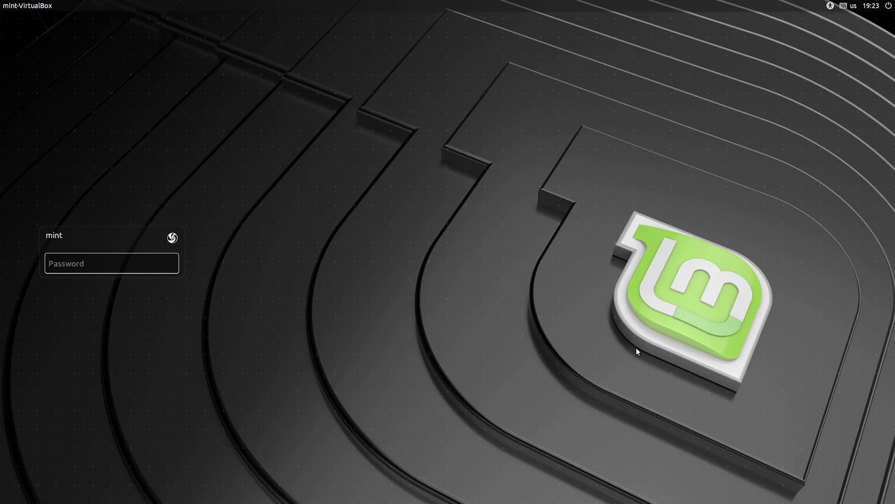
Log back in with the account password and create a desktop folder named New Folder.
{"action": "type", "text": "**"}
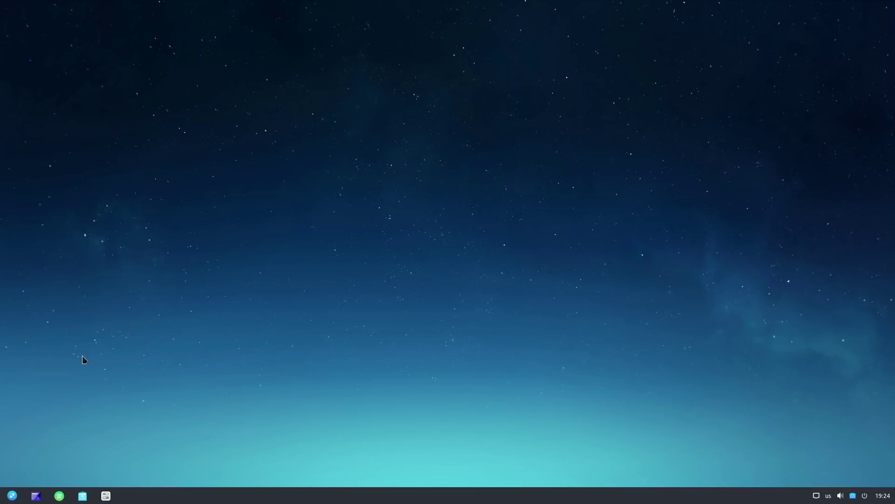
{"action": "right_click", "coordinate": [465, 237]}
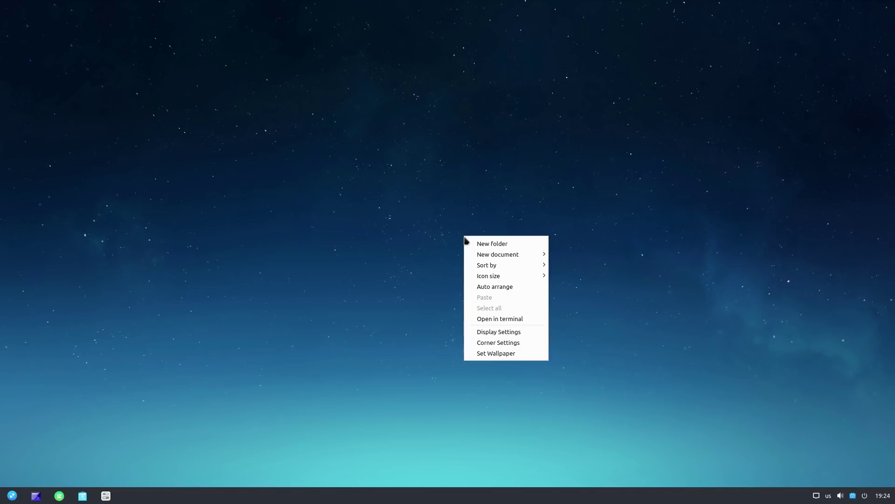
{"action": "left_click", "coordinate": [488, 248]}
{"action": "left_click", "coordinate": [356, 310]}
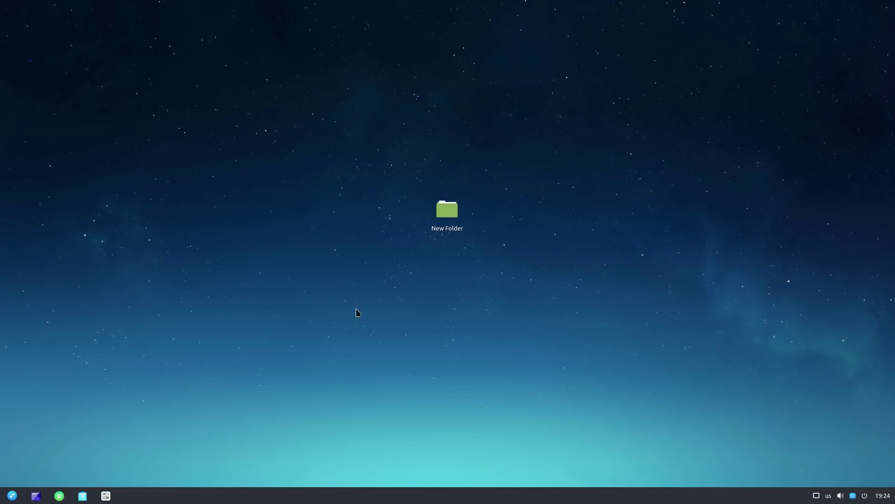
Move New Folder to the desktop's upper-left and open the Control Center panel.
{"action": "left_click_drag", "start_coordinate": [446, 206], "coordinate": [186, 166]}
{"action": "left_click", "coordinate": [386, 204]}
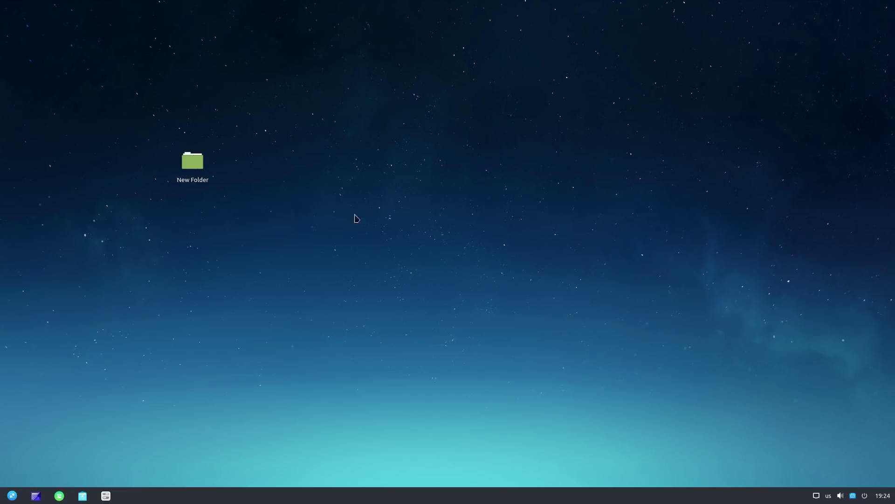
{"action": "left_click", "coordinate": [107, 496]}
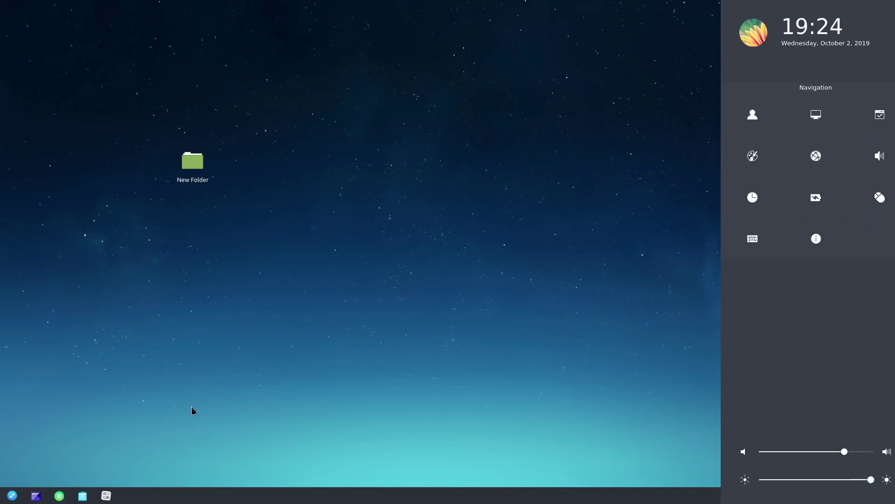
{"action": "left_click", "coordinate": [12, 495]}
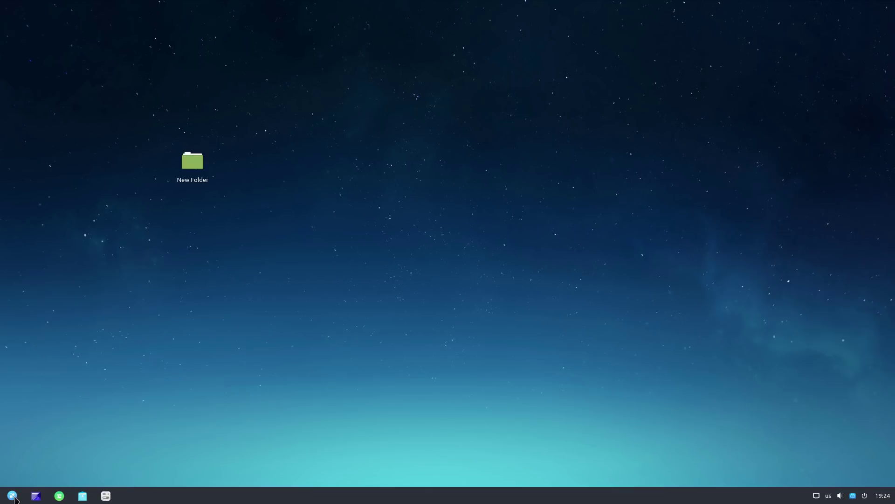
{"action": "left_click", "coordinate": [108, 496]}
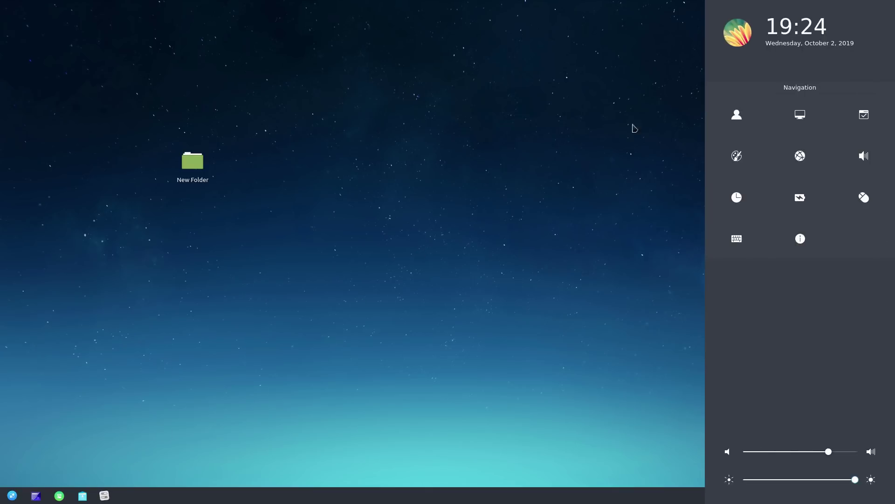
{"action": "left_click", "coordinate": [735, 154]}
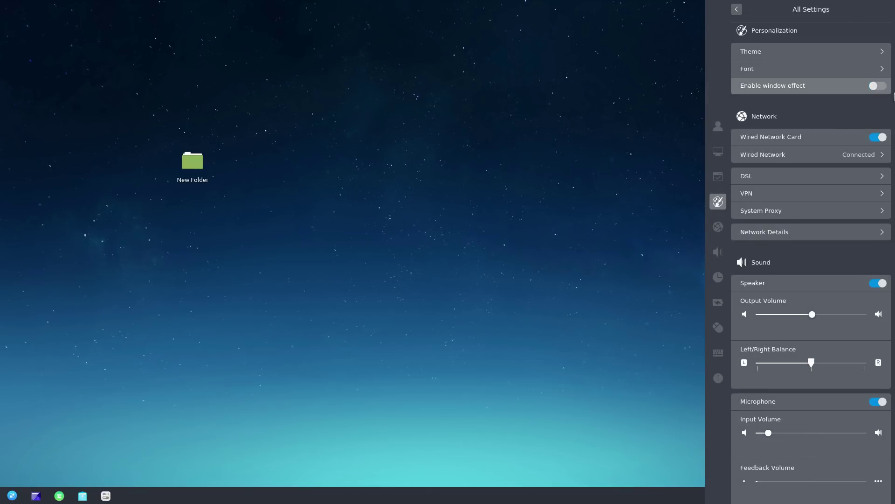
{"action": "left_click", "coordinate": [800, 57]}
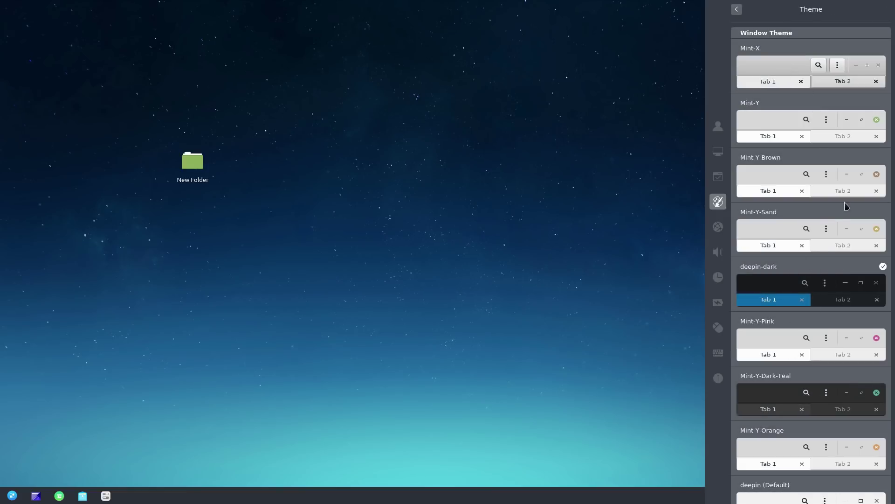
{"action": "scroll", "coordinate": [772, 351], "scroll_direction": "down", "scroll_amount": 5}
{"action": "scroll", "coordinate": [772, 351], "scroll_direction": "down", "scroll_amount": 12}
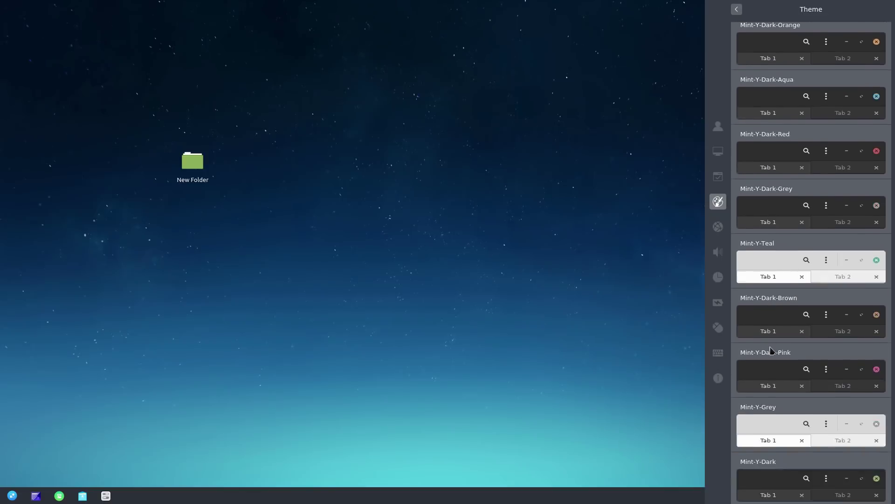
{"action": "scroll", "coordinate": [772, 351], "scroll_direction": "up", "scroll_amount": 17}
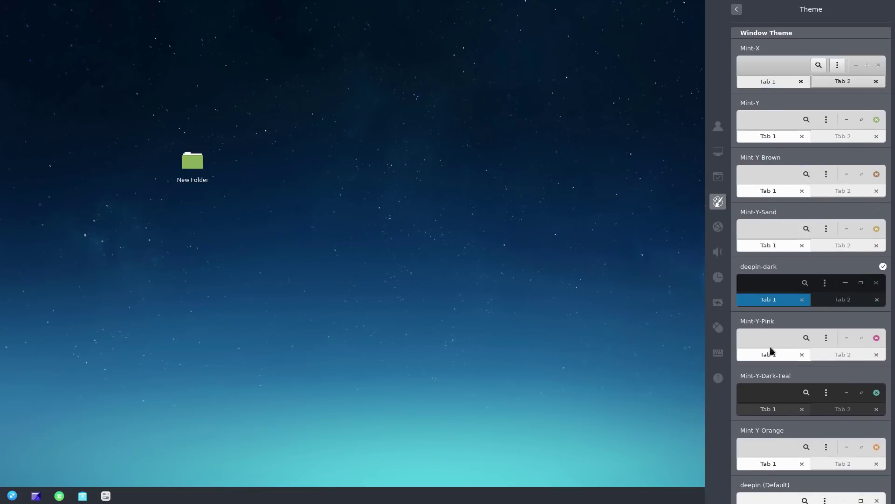
{"action": "left_click", "coordinate": [738, 13]}
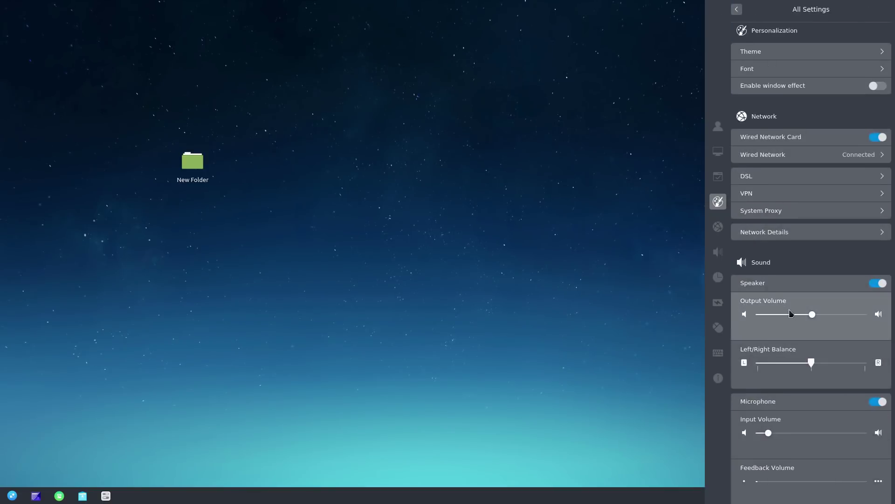
{"action": "scroll", "coordinate": [789, 316], "scroll_direction": "down", "scroll_amount": 4}
{"action": "scroll", "coordinate": [790, 316], "scroll_direction": "up", "scroll_amount": 10}
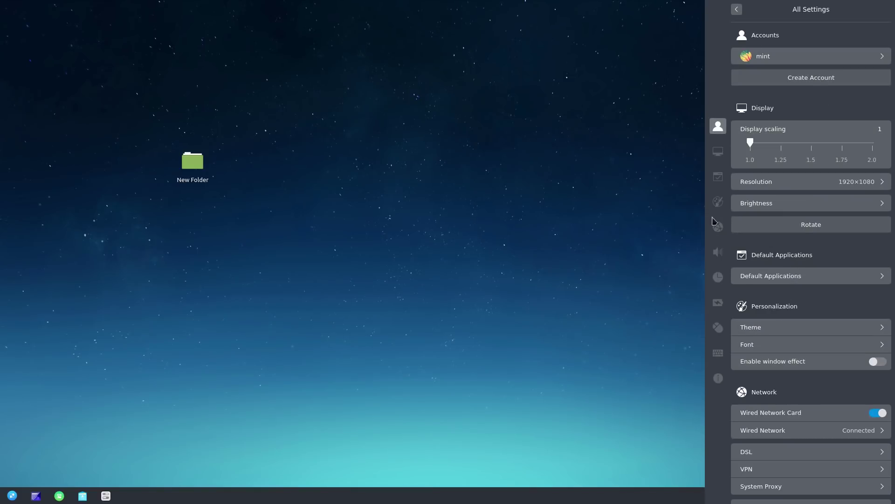
{"action": "left_click", "coordinate": [719, 201]}
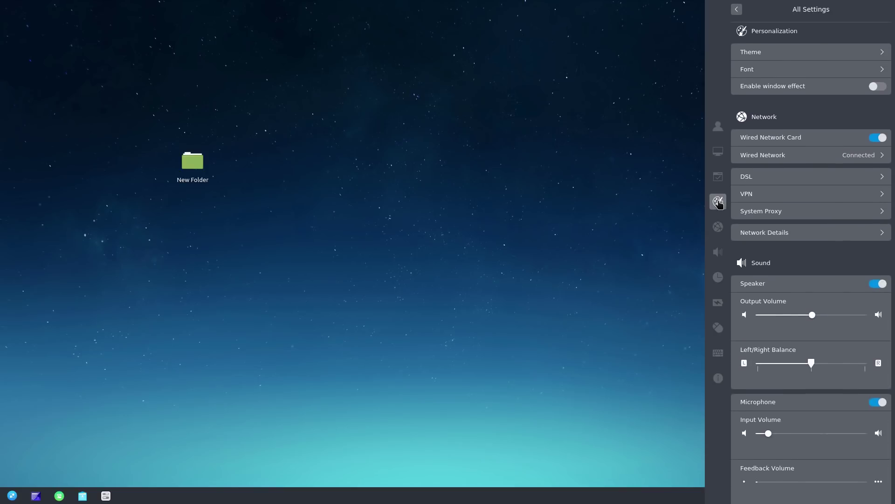
{"action": "left_click", "coordinate": [737, 9]}
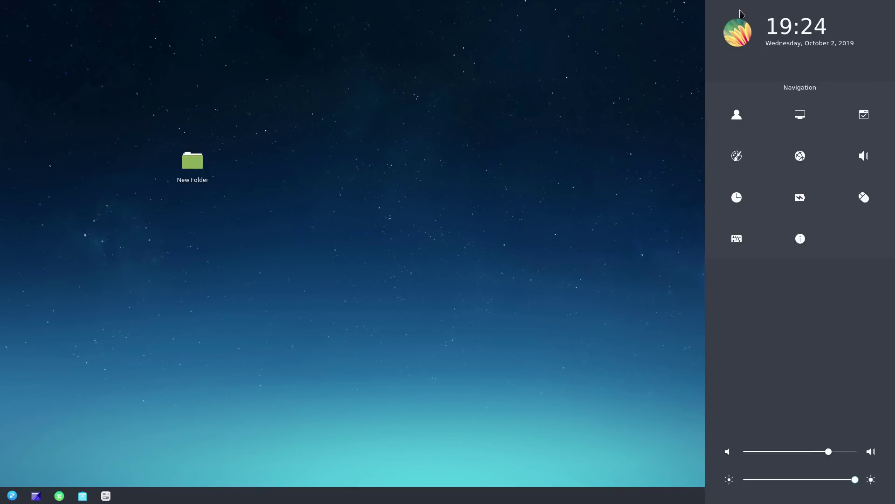